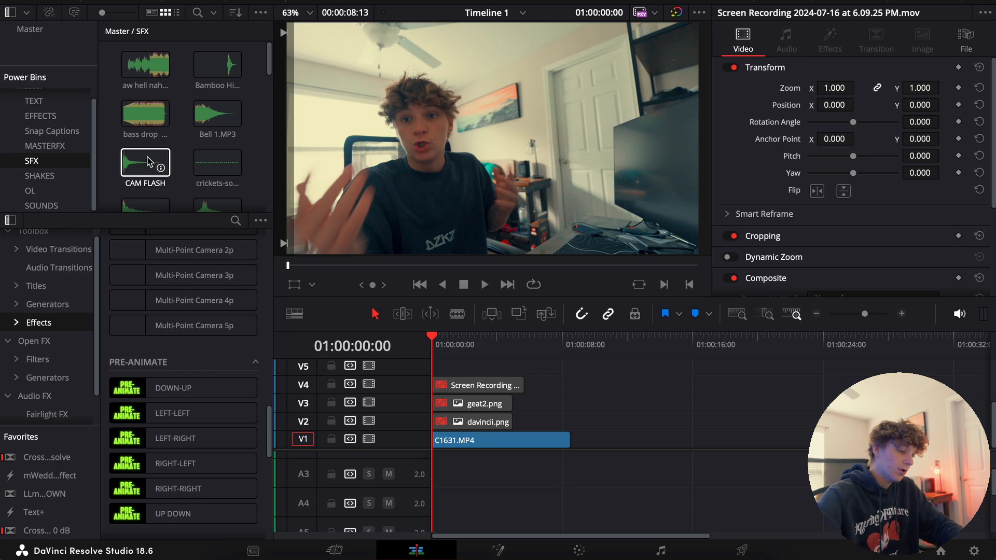
# Enable davincii.png and geat2.png, moving davincii.png on V2 to start at about 00:17 and geat2.png on V3 to start after it
pyautogui.click(457, 440)
pyautogui.press('space')
pyautogui.click(901, 315)
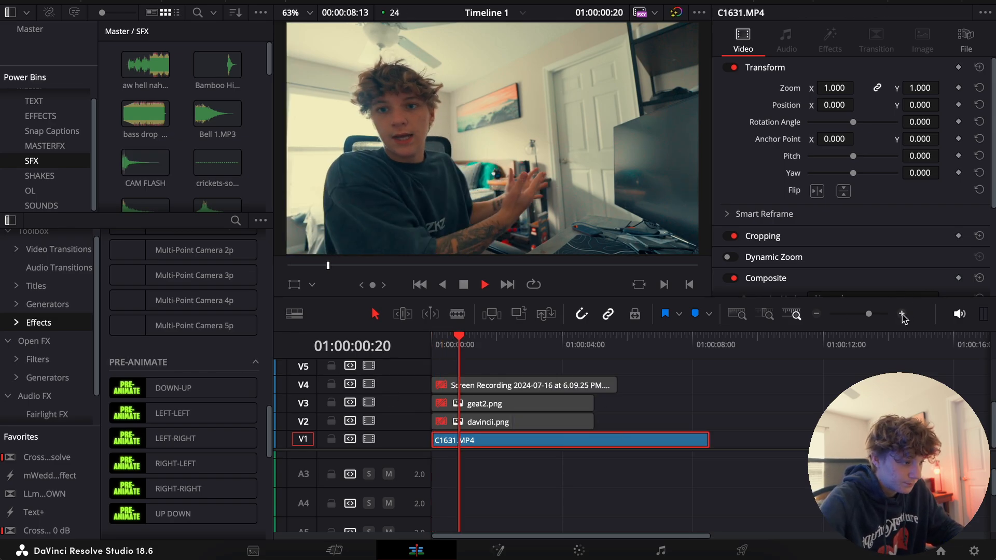
pyautogui.press('space')
pyautogui.click(490, 403)
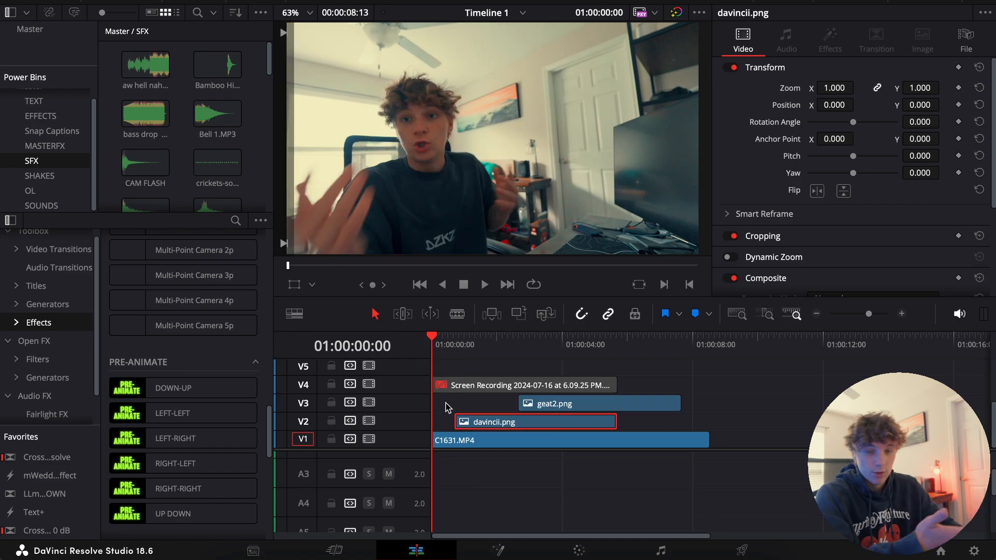
# Set the davincii.png logo's zoom to 0.410 and its position to X 190, Y 119, above the speaker's hands
pyautogui.press('space')
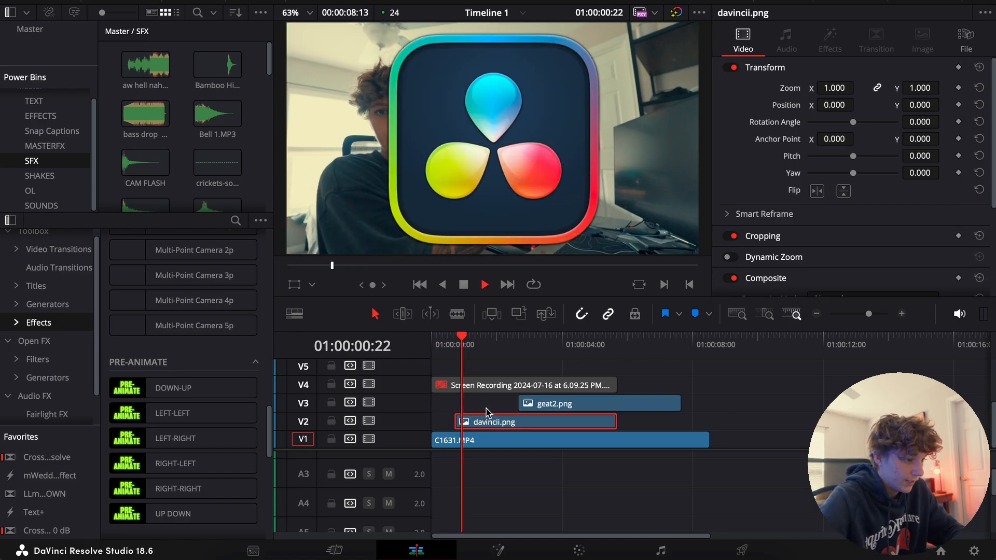
pyautogui.moveTo(834, 88); pyautogui.dragTo(803, 88)
pyautogui.moveTo(920, 104); pyautogui.dragTo(955, 105)
pyautogui.moveTo(834, 104); pyautogui.dragTo(833, 105)
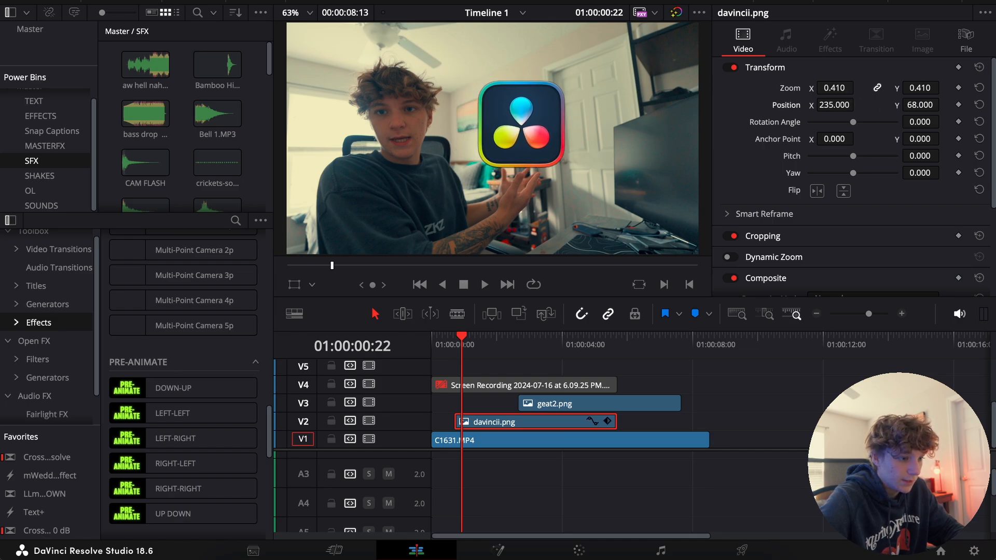
pyautogui.moveTo(920, 105); pyautogui.dragTo(946, 104)
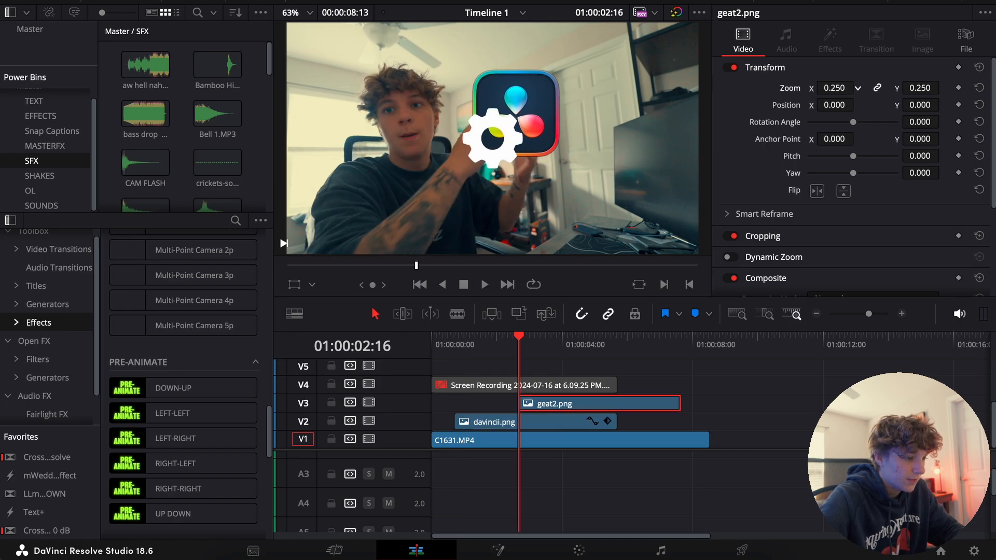
# Start geat2.png at about 01:05, end it with davincii.png, and set its zoom to 0.380 and position to X 1108, Y 125
pyautogui.moveTo(795, 88); pyautogui.dragTo(804, 89)
pyautogui.moveTo(923, 104)
pyautogui.mouseDown()
pyautogui.moveTo(943, 105)
pyautogui.moveTo(917, 108)
pyautogui.mouseUp()
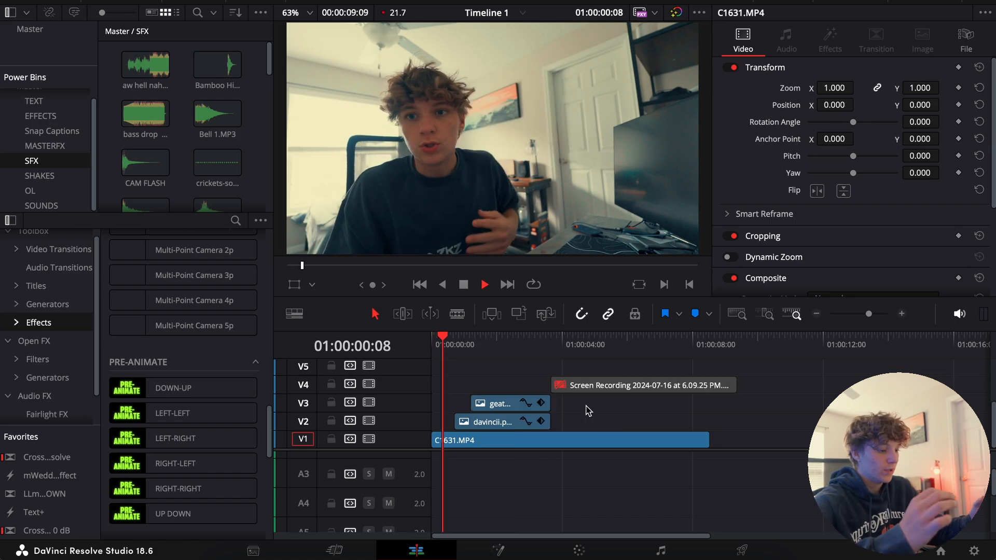
pyautogui.press('space')
# Convert geat2.png and davincii.png into separate compound clips, keeping the default names
pyautogui.click(505, 407)
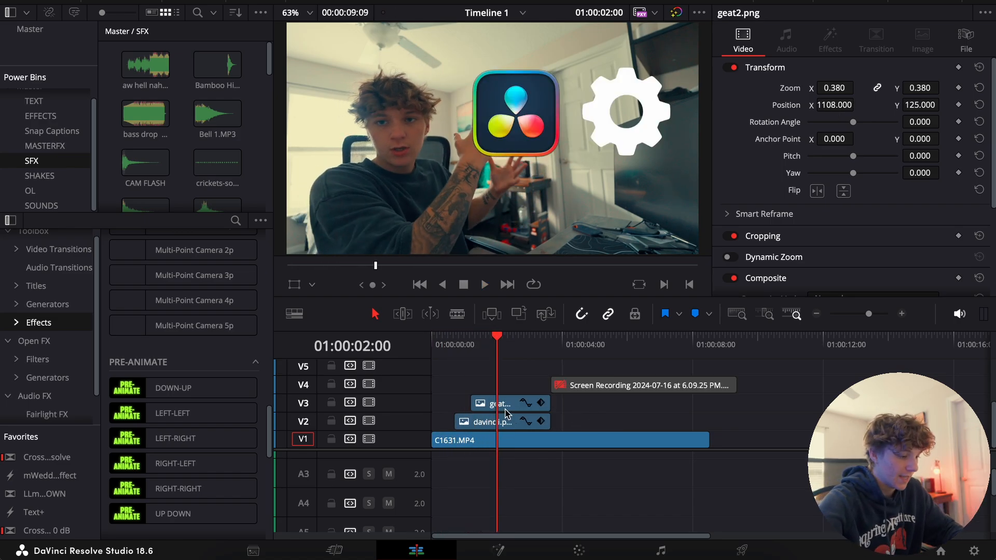
pyautogui.rightClick(504, 408)
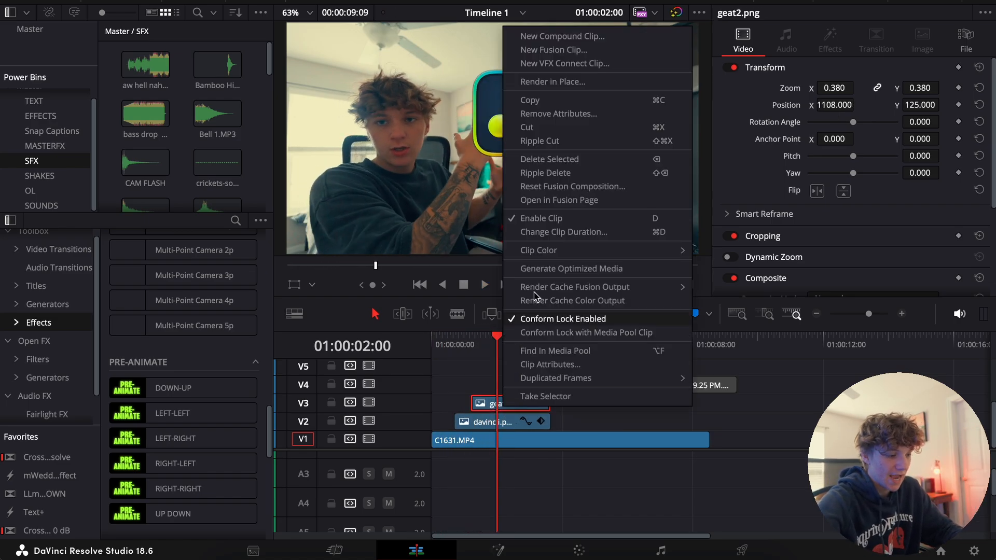
pyautogui.click(562, 36)
pyautogui.click(588, 322)
pyautogui.click(507, 421)
pyautogui.rightClick(506, 422)
pyautogui.click(565, 46)
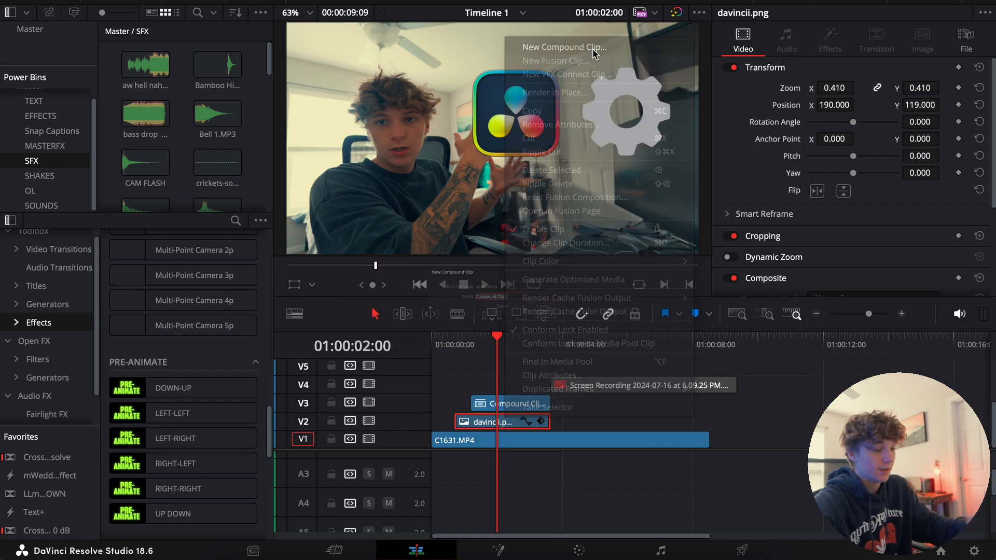
pyautogui.press('Return')
# Apply the DOWN-UP pre-animate effect to both compound clips on V3 and V2, and play back the result
pyautogui.moveTo(154, 388); pyautogui.dragTo(510, 403)
pyautogui.moveTo(223, 394); pyautogui.dragTo(492, 421)
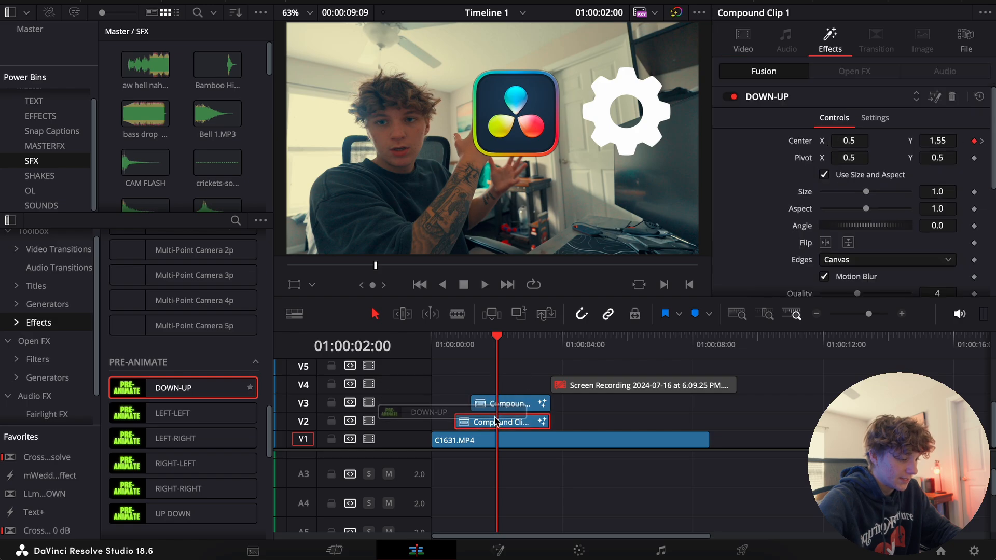
pyautogui.click(445, 338)
pyautogui.press('space')
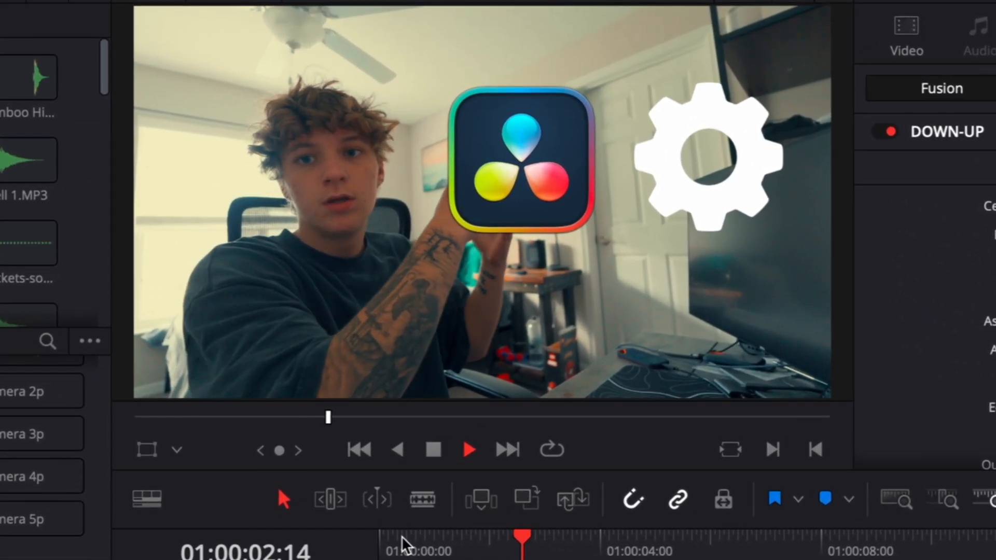
pyautogui.press('space')
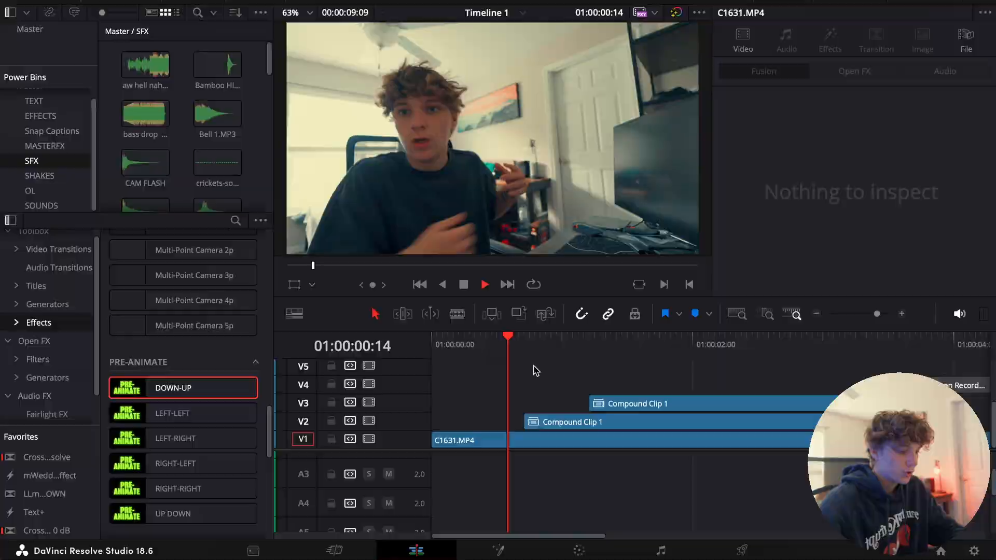
# Place the Flash+Shake#2 effect from the SHAKES bin on V4 at 00:22, over the logo's entrance
pyautogui.moveTo(507, 369); pyautogui.dragTo(534, 369)
pyautogui.press('Right')
pyautogui.press('Right')
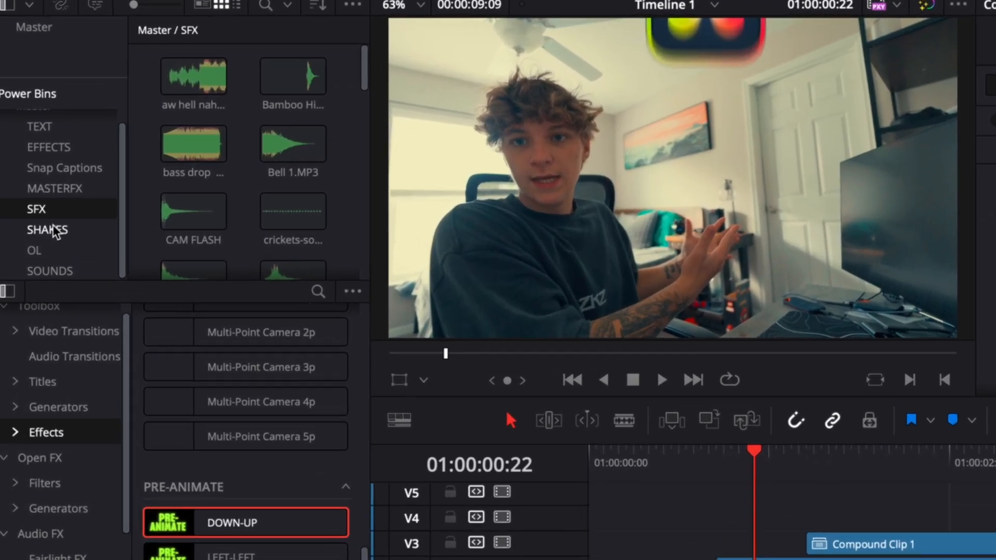
pyautogui.click(56, 231)
pyautogui.moveTo(191, 168); pyautogui.dragTo(607, 454)
pyautogui.moveTo(762, 559); pyautogui.dragTo(580, 387)
pyautogui.moveTo(876, 555); pyautogui.dragTo(828, 553)
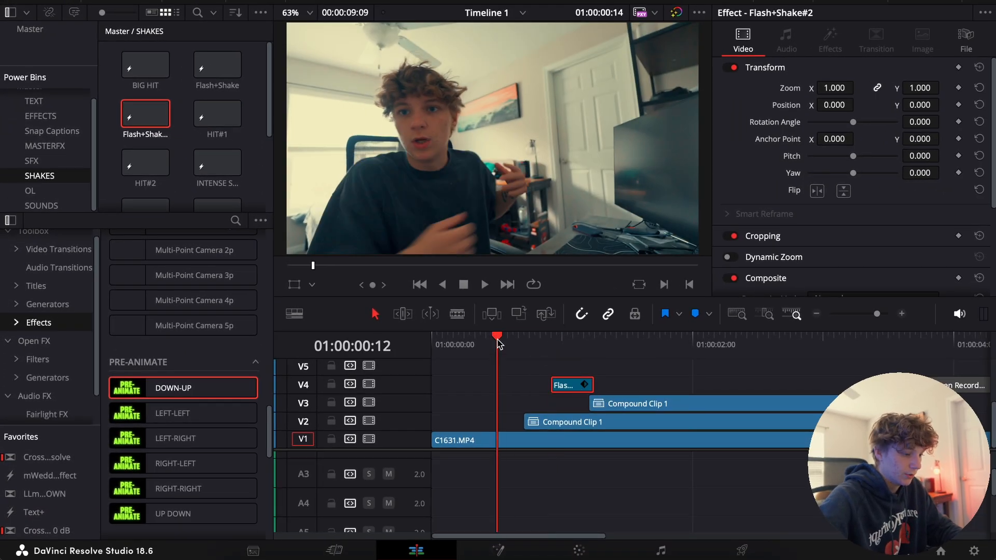
# Duplicate the Flash+Shake#2 clip on V4 over the gear's entrance at about 01:09 and play back both hits
pyautogui.press('space')
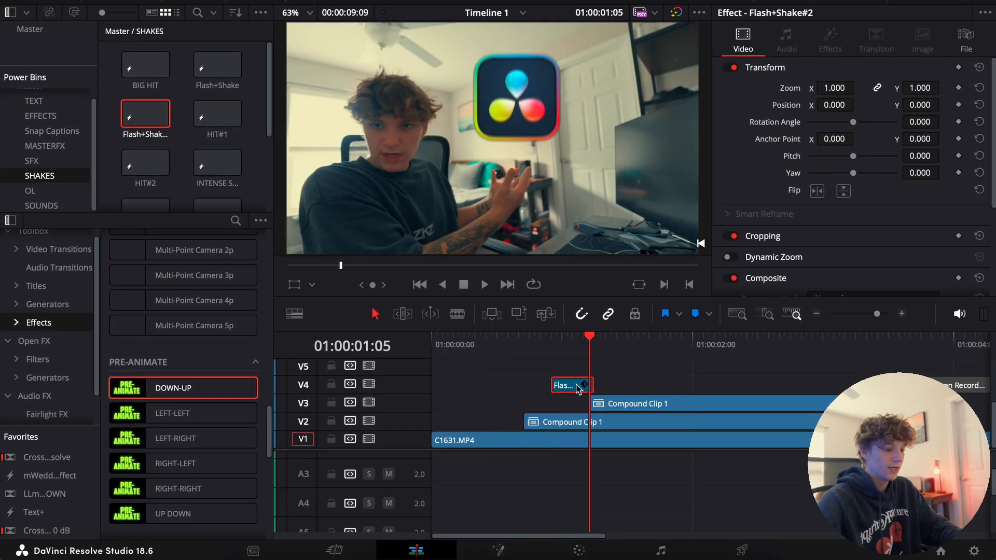
pyautogui.press('space')
pyautogui.moveTo(566, 388); pyautogui.dragTo(632, 388)
pyautogui.click(499, 342)
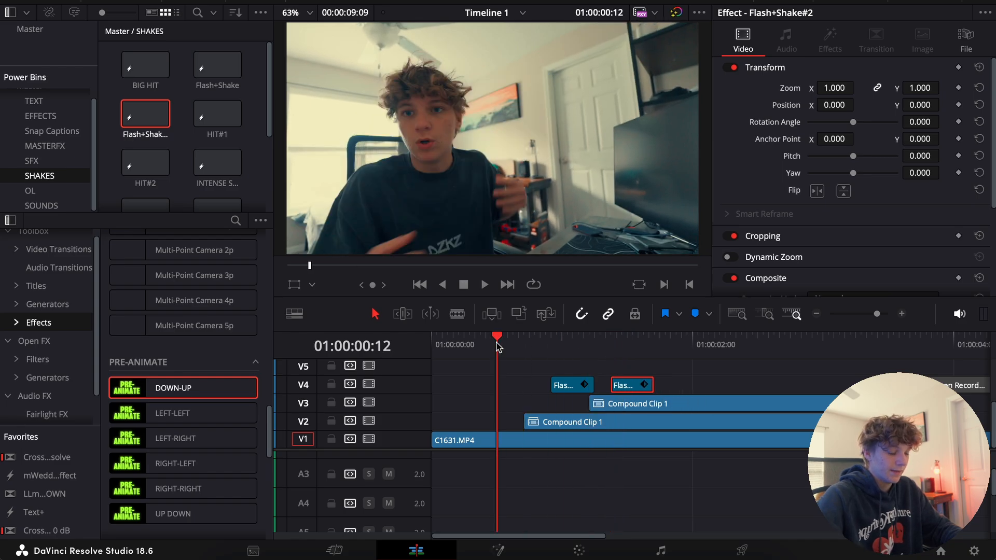
pyautogui.press('space')
pyautogui.press('space')
# Add the Adjustment Clip preset from the EFFECTS bin to V5, starting with the second flash clip, and play back the zoom
pyautogui.click(811, 316)
pyautogui.click(606, 388)
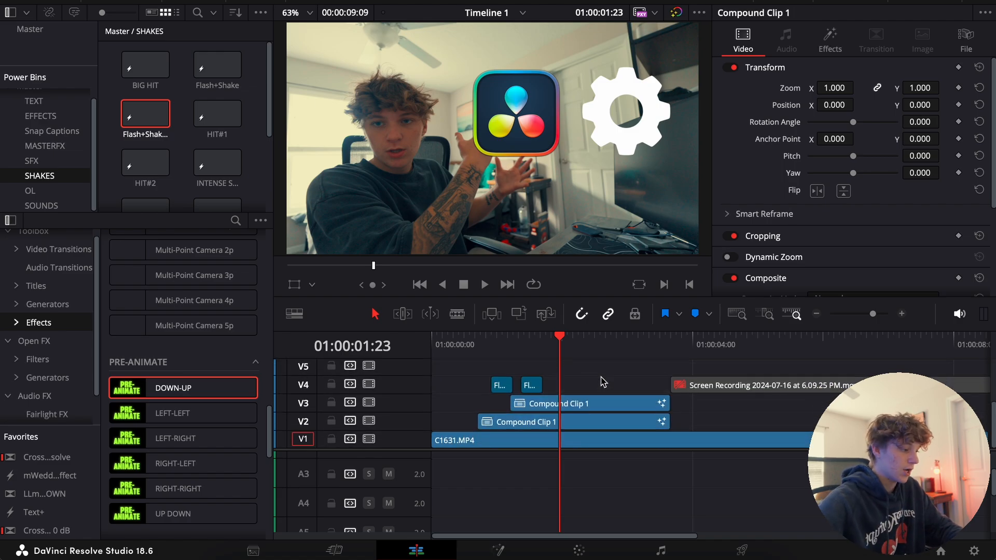
pyautogui.click(37, 118)
pyautogui.moveTo(145, 64); pyautogui.dragTo(557, 393)
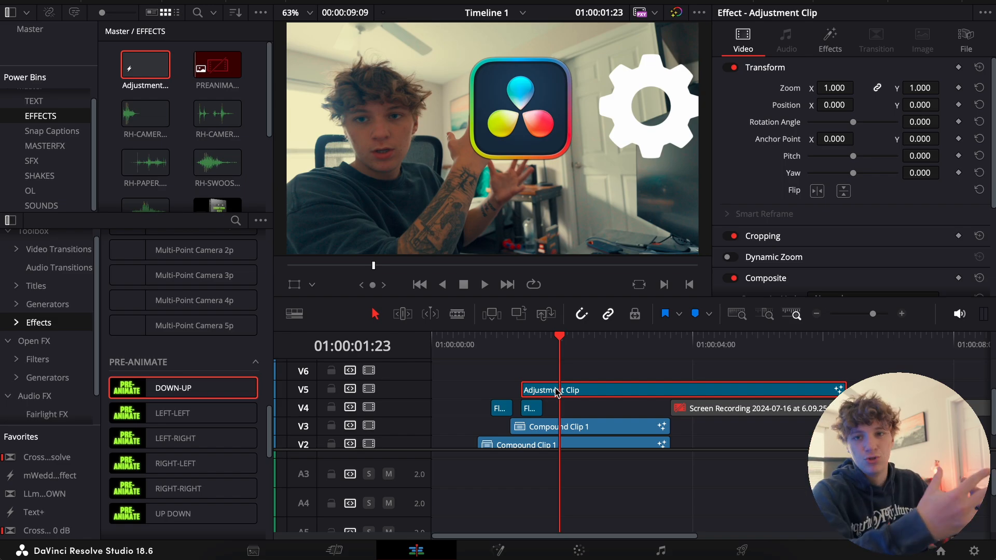
pyautogui.click(490, 345)
pyautogui.click(481, 346)
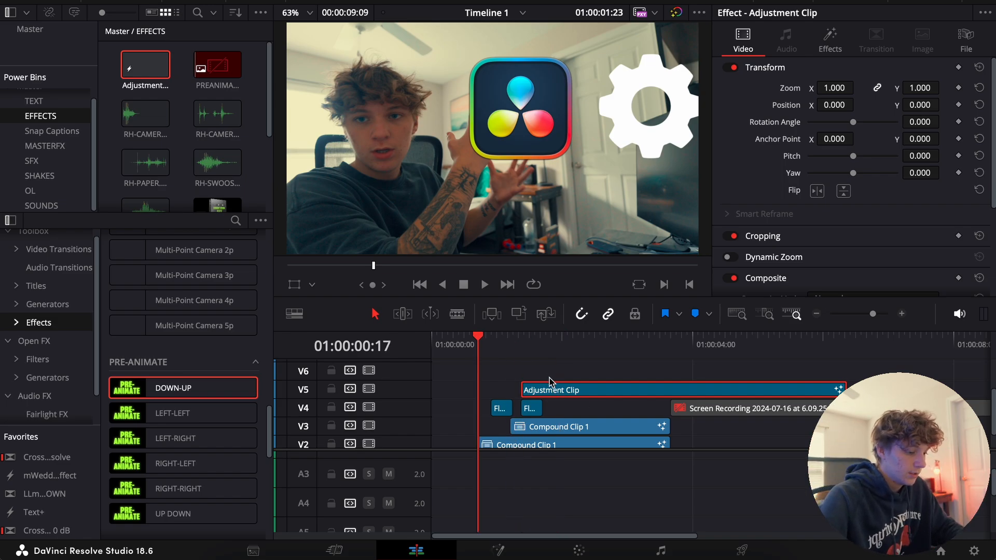
pyautogui.press('space')
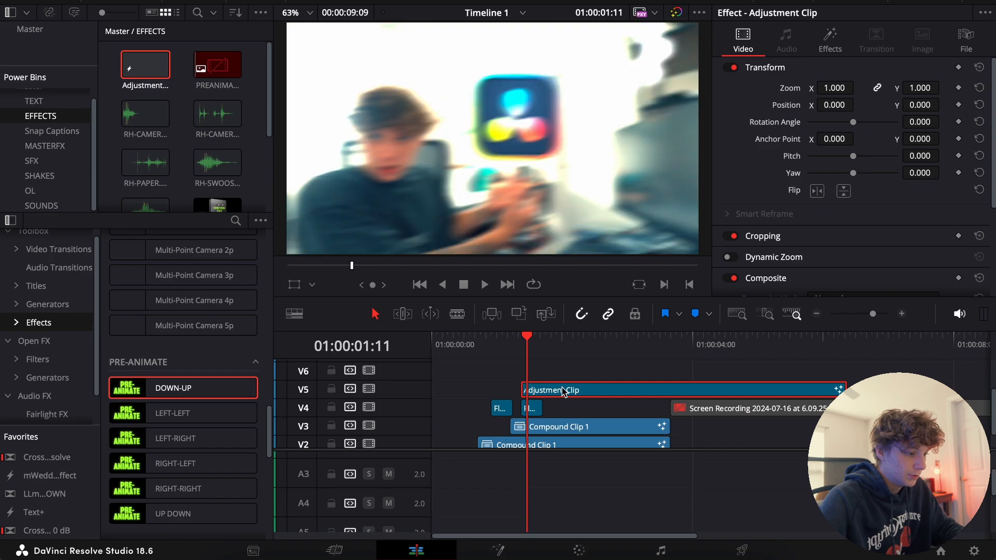
# Show the Fusion Overlay for the adjustment clip, move its zoom centre beside the gear, and preview the motion
pyautogui.click(312, 285)
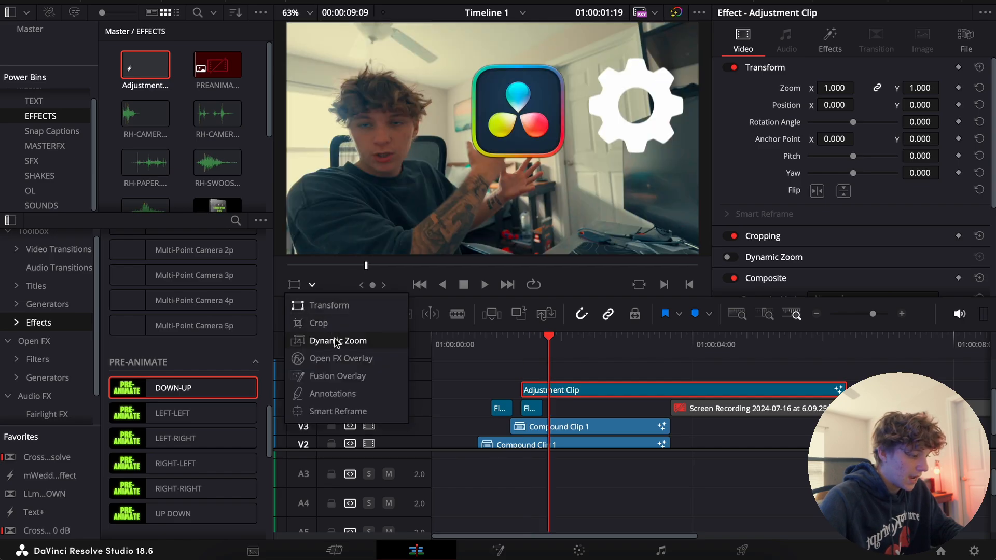
pyautogui.click(335, 377)
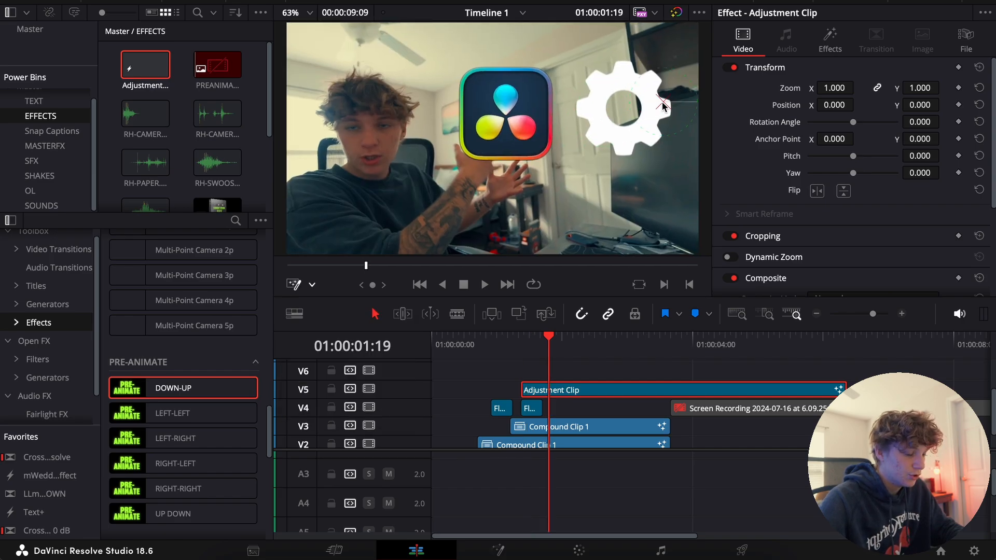
pyautogui.press('space')
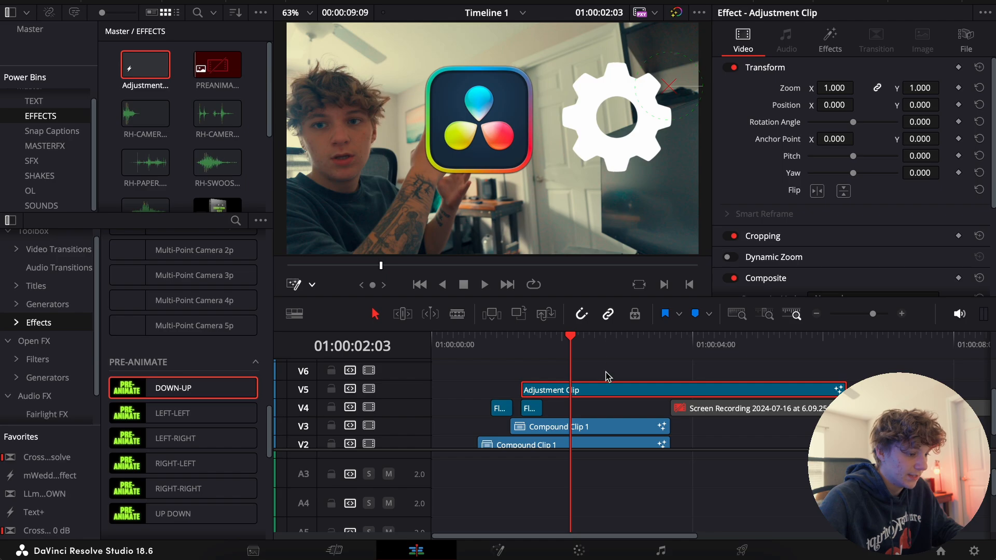
# Enable the screen recording clip on V4 and move it to start at 03:05
pyautogui.press('space')
pyautogui.moveTo(685, 405)
pyautogui.mouseDown()
pyautogui.moveTo(656, 405)
pyautogui.moveTo(687, 409)
pyautogui.mouseUp()
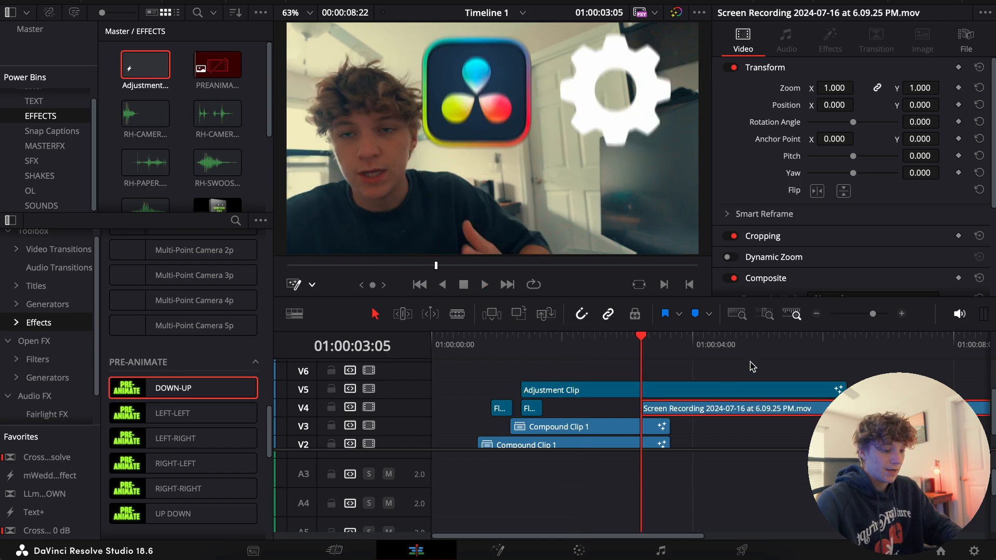
pyautogui.click(817, 314)
pyautogui.click(817, 313)
# Cut the adjustment clip on V5, delete the part past about 03:19, and play back the shortened zoom
pyautogui.click(504, 392)
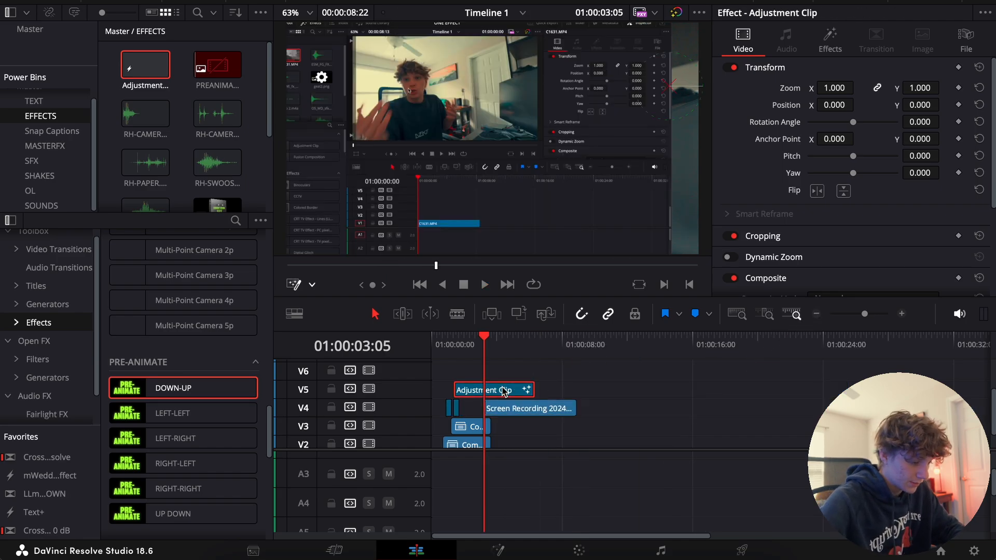
pyautogui.press('space')
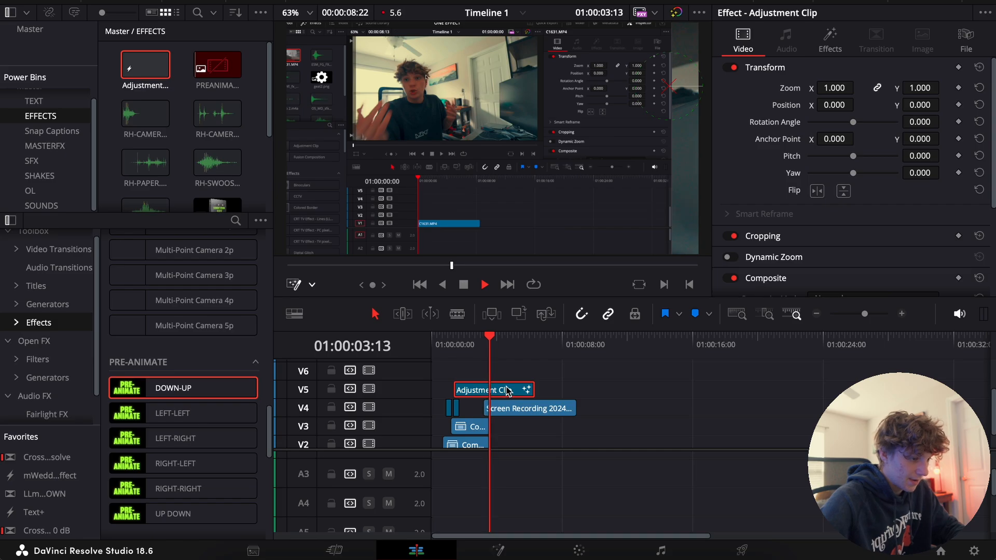
pyautogui.press('space')
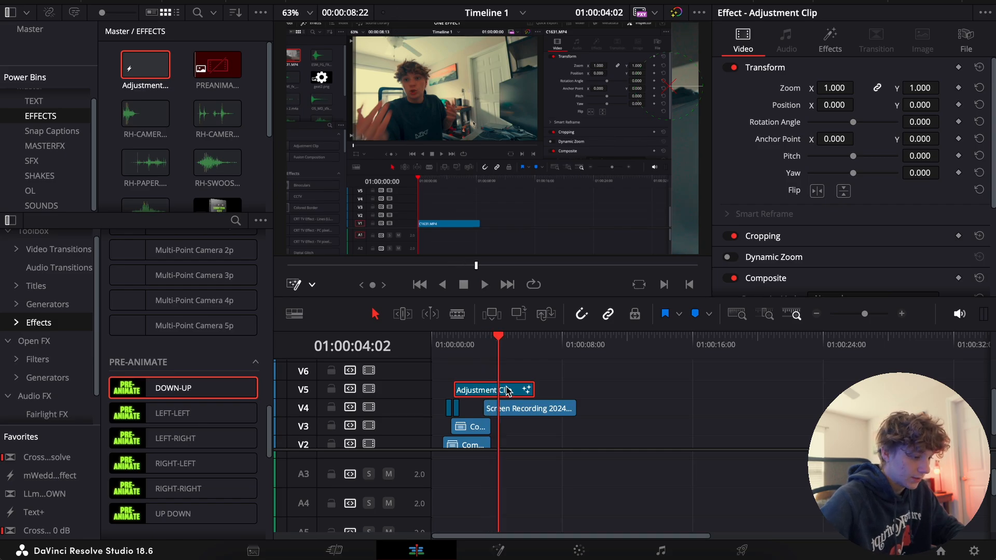
pyautogui.press('super+b')
pyautogui.press('BackSpace')
pyautogui.click(902, 313)
pyautogui.click(463, 341)
pyautogui.press('space')
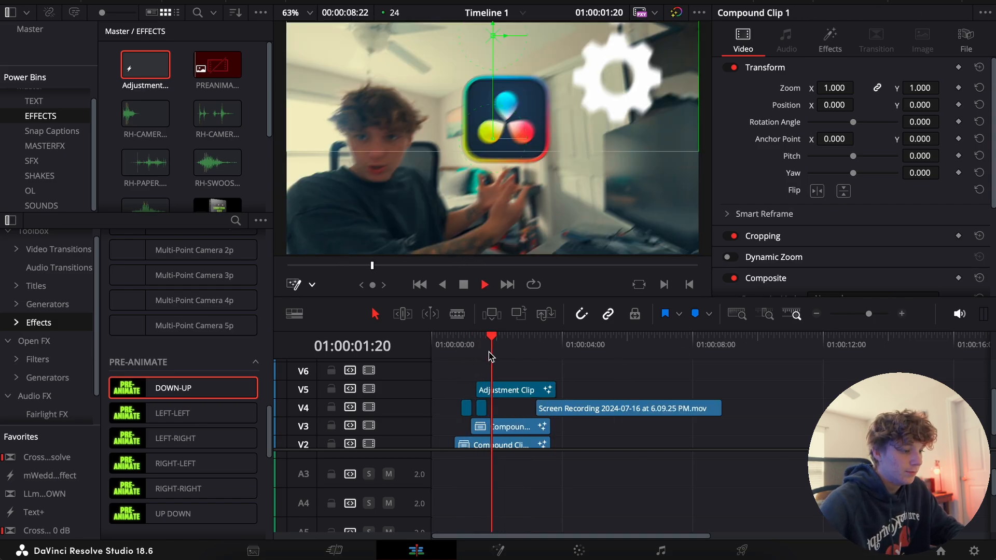
pyautogui.press('space')
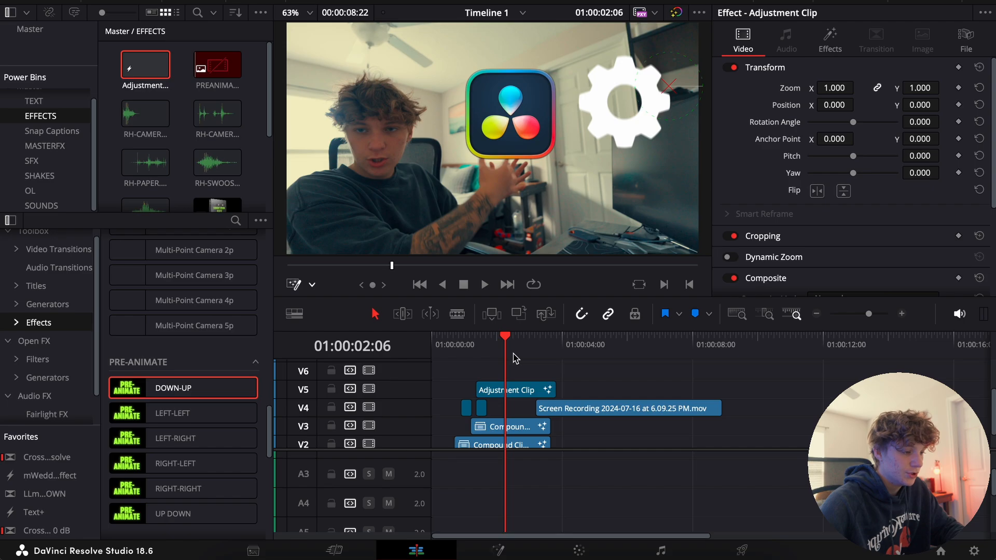
# Set the screen recording clip's zoom to 0.840 and disable the adjustment clip on V5
pyautogui.press('Right')
pyautogui.press('Right')
pyautogui.press('Right')
pyautogui.press('Right')
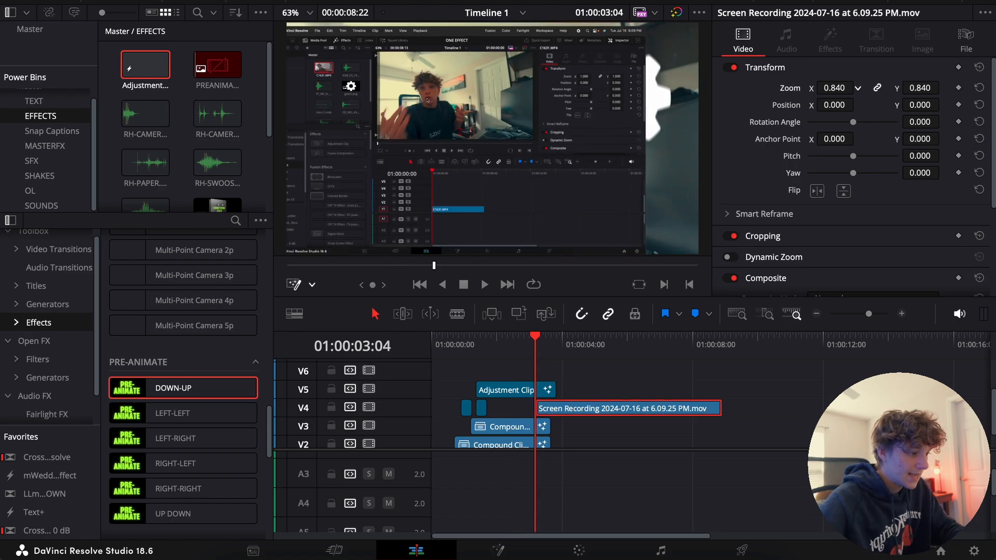
pyautogui.click(546, 392)
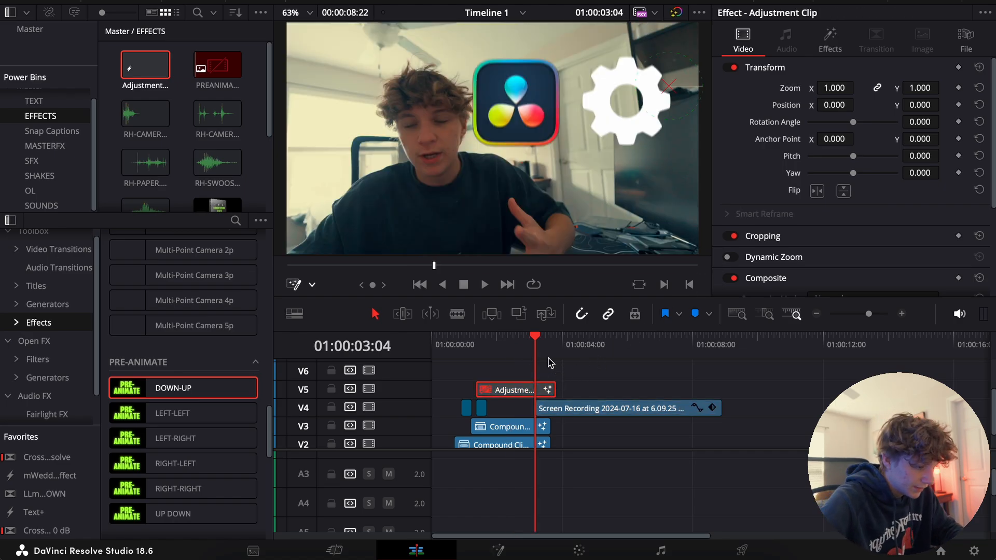
# Crop the top of the screen recording by 37.100, then set its zoom to 1.080 and Y position to -43
pyautogui.click(573, 419)
pyautogui.scroll(-4, 804, 242)
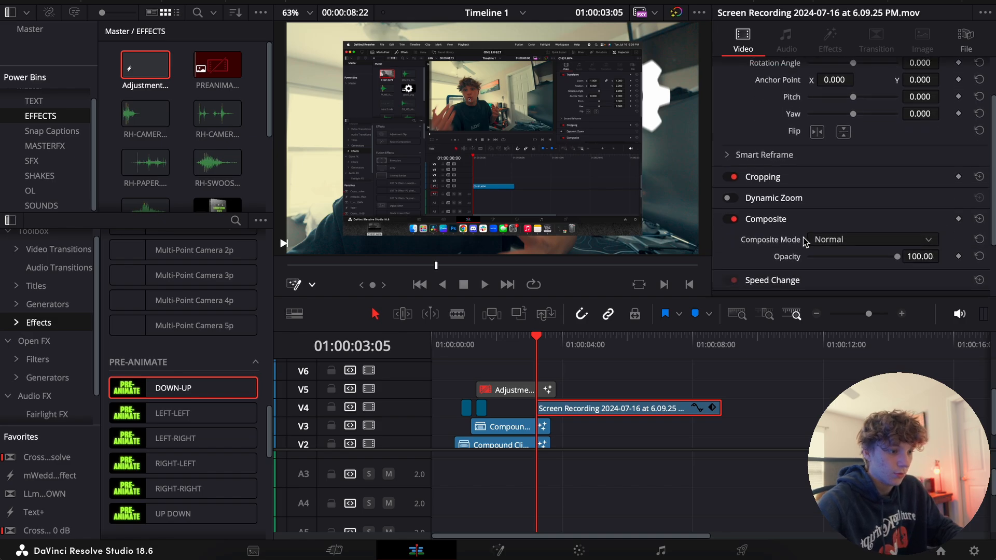
pyautogui.click(815, 157)
pyautogui.click(810, 140)
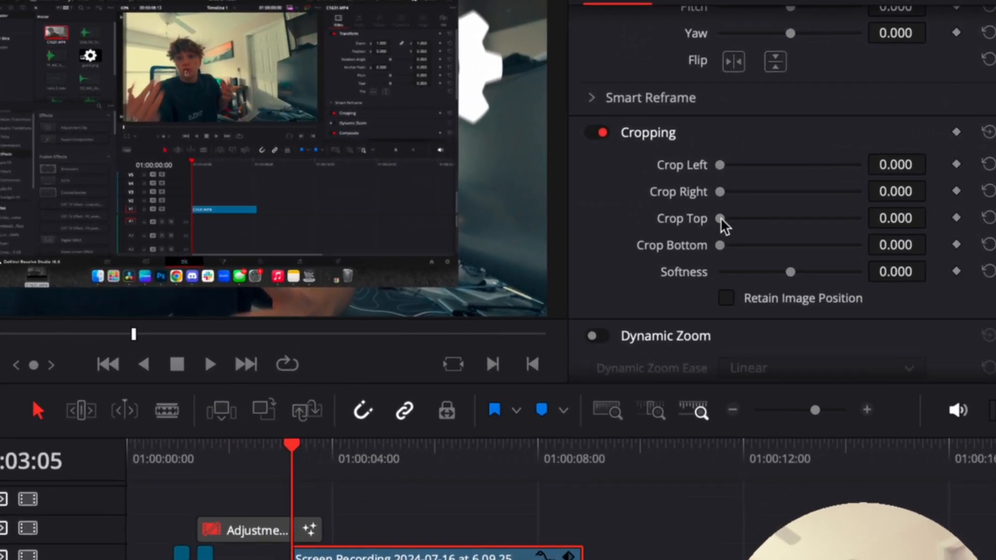
pyautogui.moveTo(807, 211); pyautogui.dragTo(816, 211)
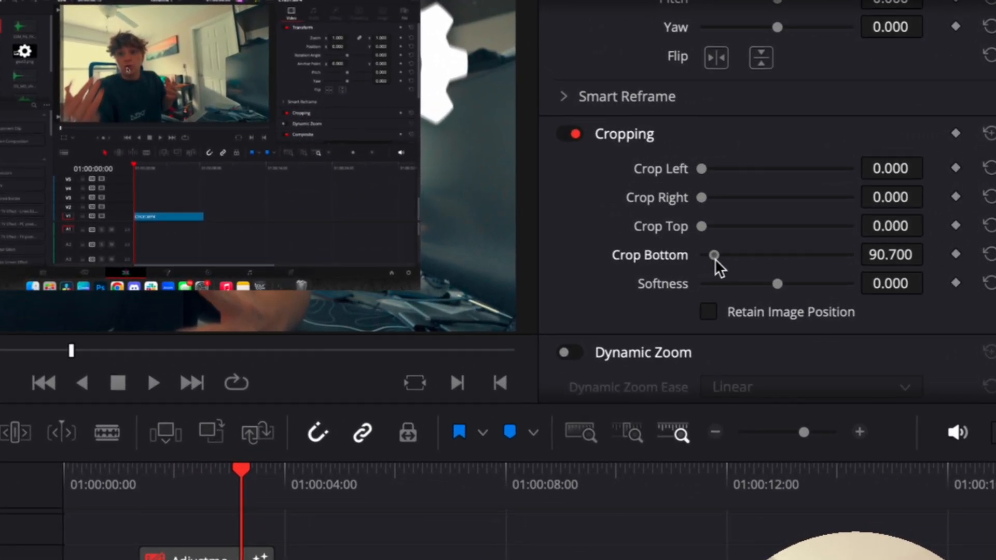
pyautogui.moveTo(715, 258); pyautogui.dragTo(706, 224)
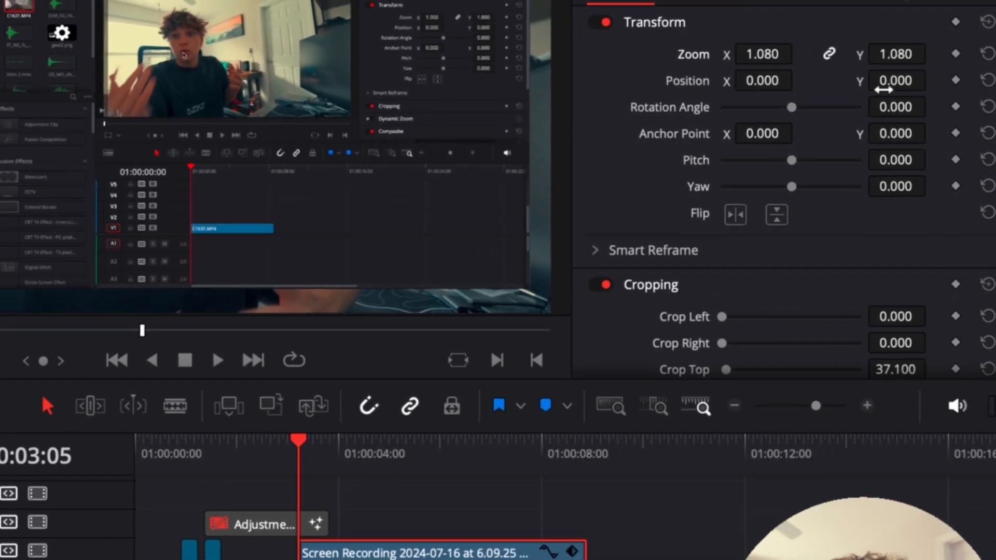
pyautogui.moveTo(905, 82); pyautogui.dragTo(893, 80)
# Convert the cropped screen recording on V4 into a compound clip, keeping the default name
pyautogui.rightClick(602, 417)
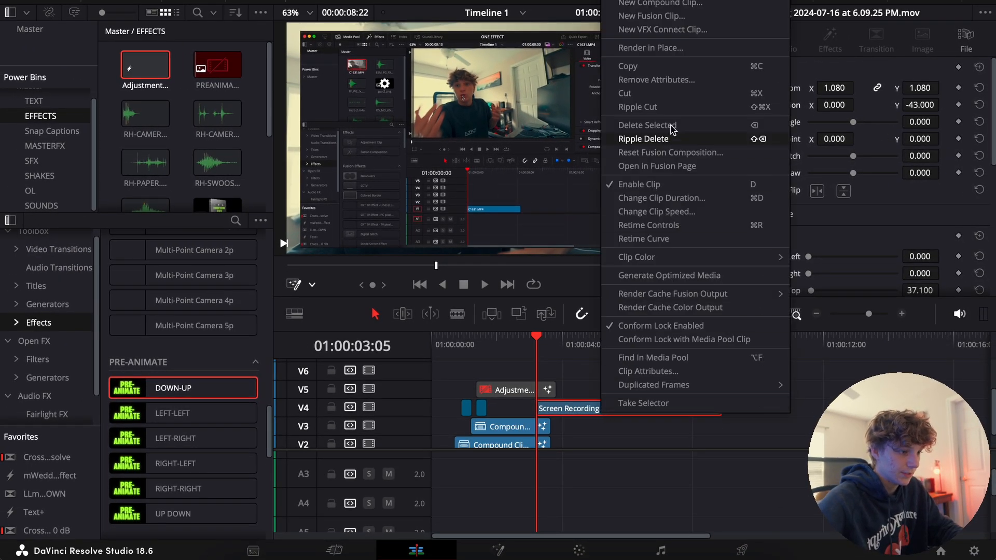
pyautogui.click(655, 3)
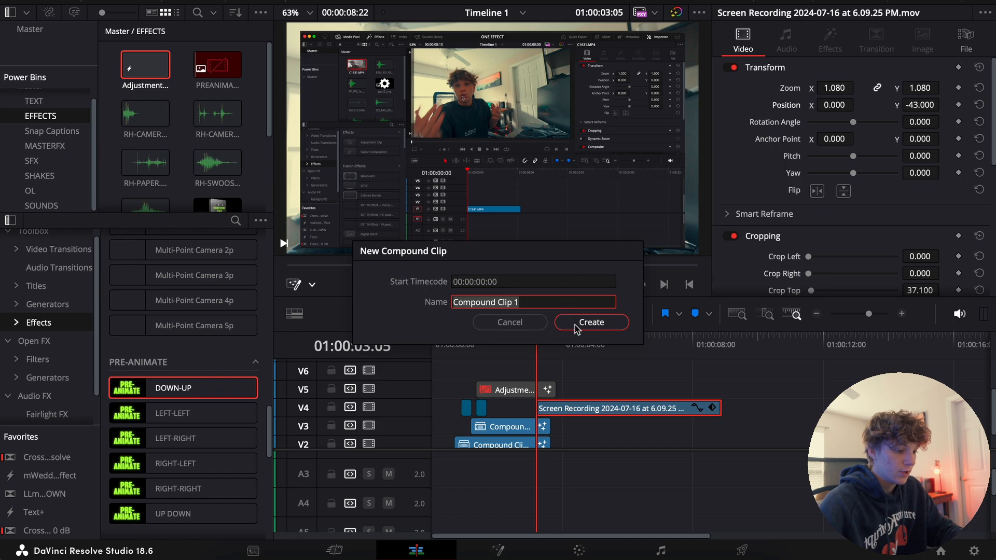
pyautogui.click(575, 325)
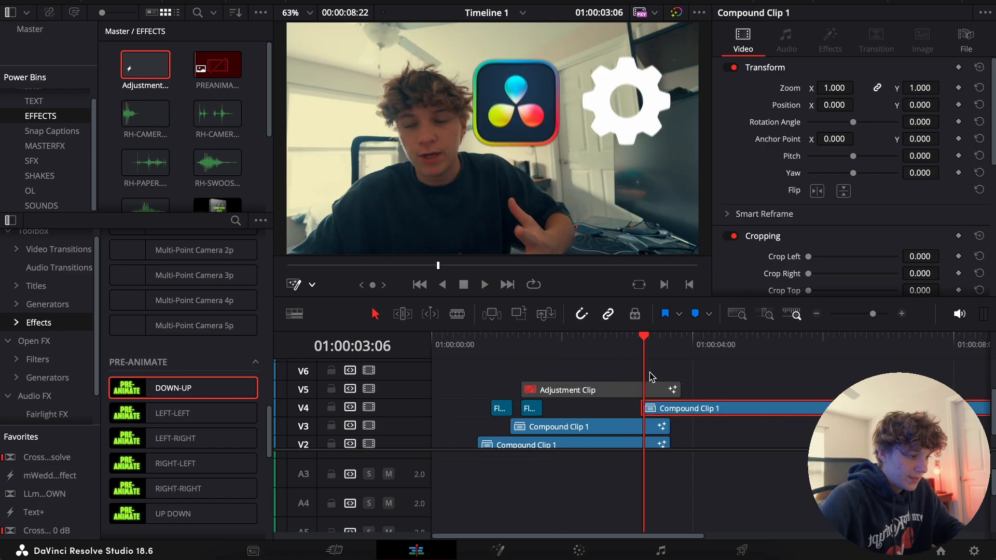
# Open the V4 compound clip in Fusion and insert a Transform node from the effects templates between MediaIn1 and MediaOut1
pyautogui.click(642, 340)
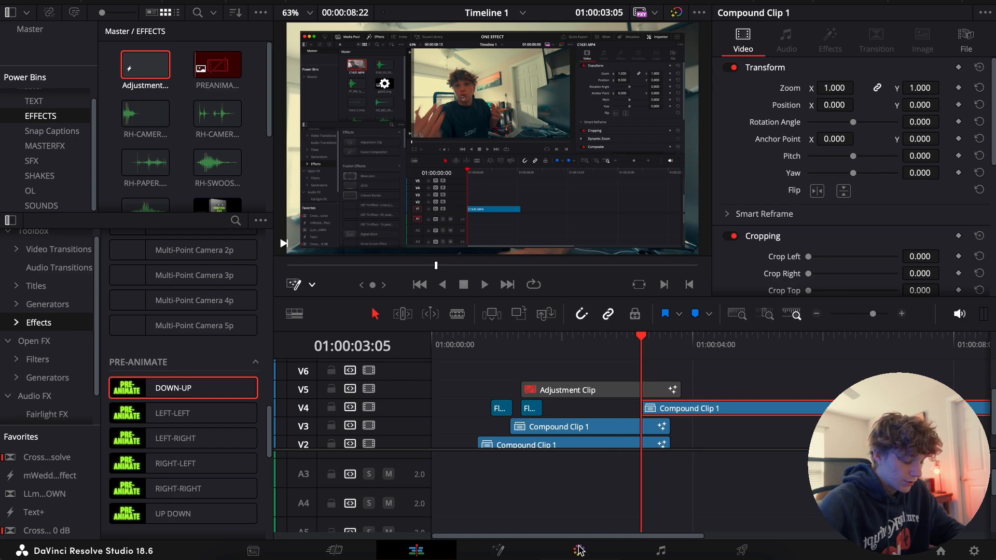
pyautogui.click(498, 550)
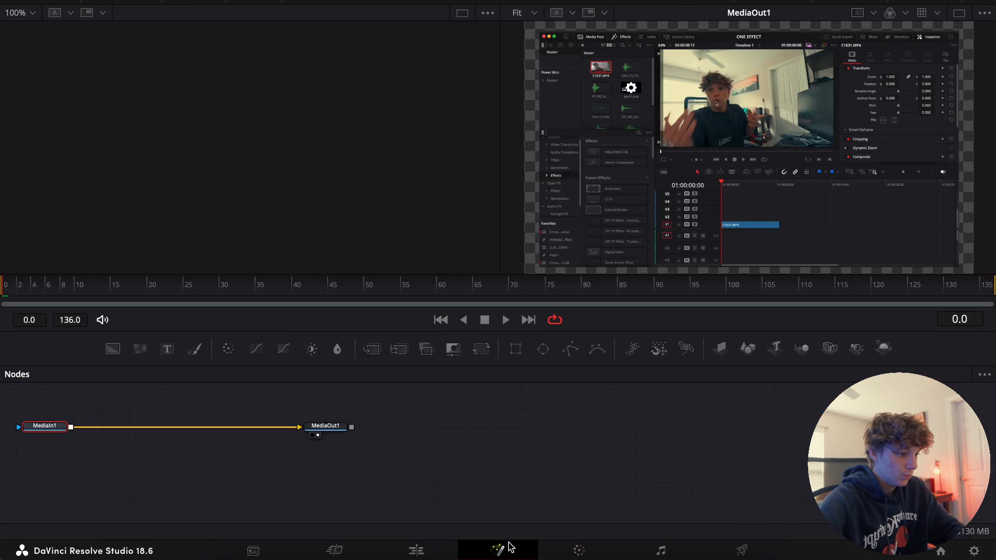
pyautogui.click(48, 427)
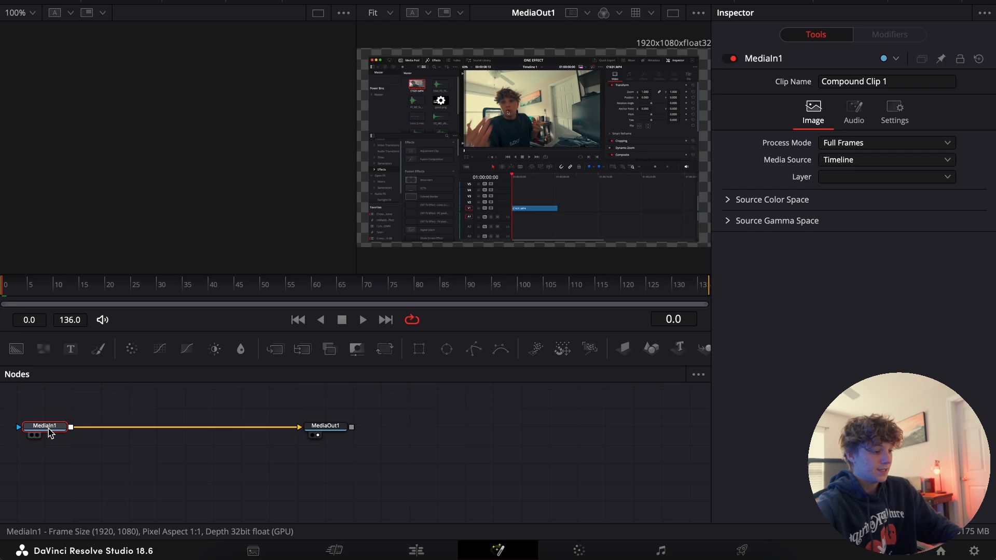
pyautogui.hotkey('shift', 'space')
pyautogui.write('trans')
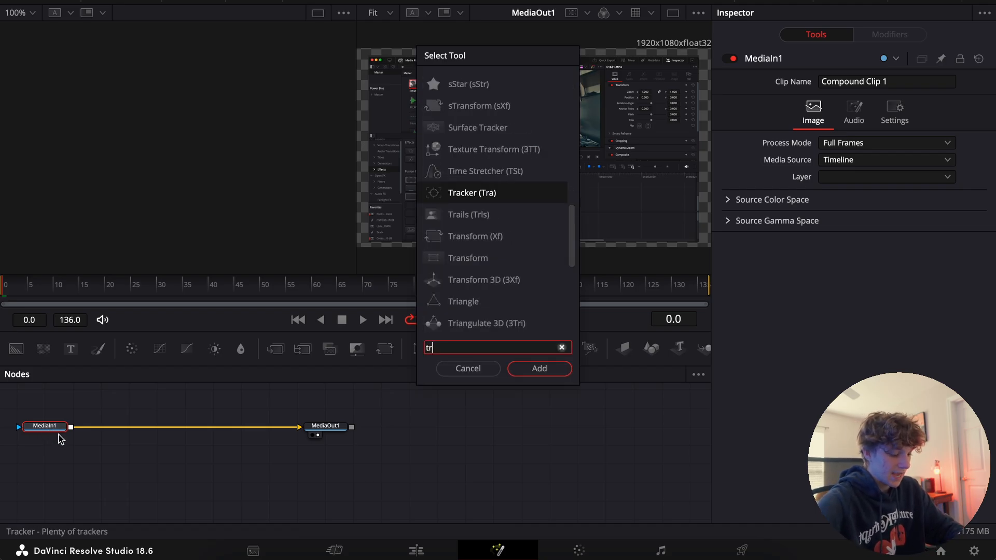
pyautogui.press('Down')
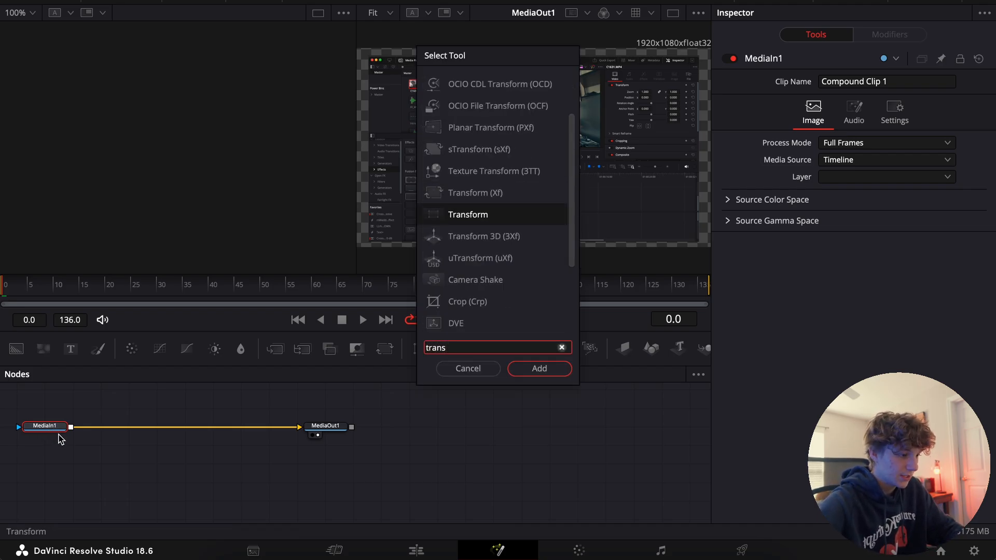
pyautogui.press('Return')
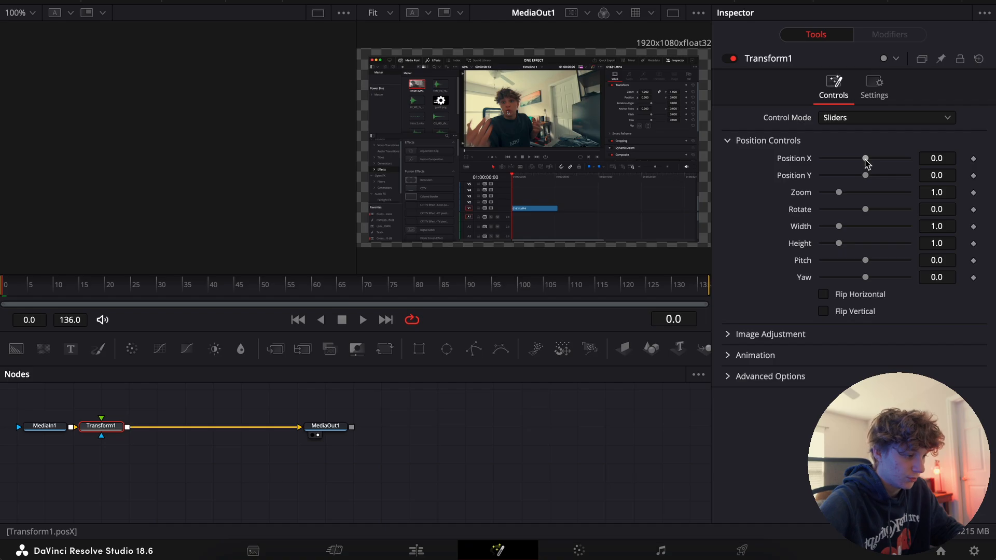
# Set the Transform1 node's zoom to 0.25 and its yaw to 0.14 at frame 0
pyautogui.moveTo(865, 158); pyautogui.dragTo(865, 165)
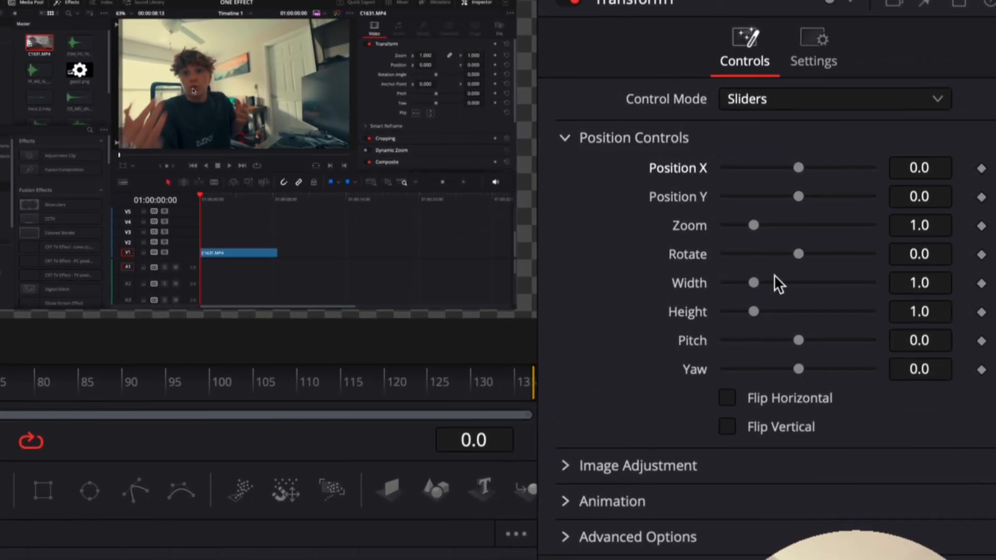
pyautogui.moveTo(753, 225); pyautogui.dragTo(727, 227)
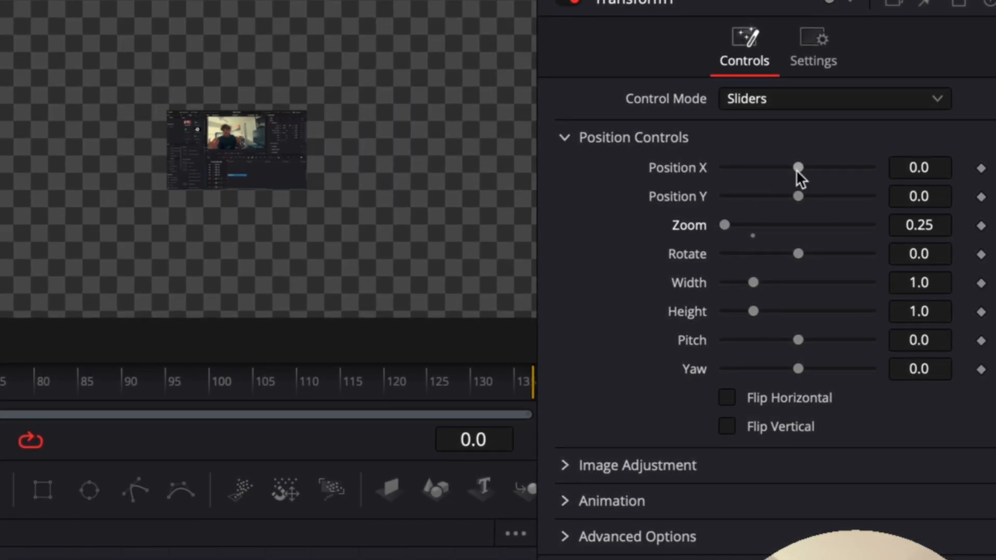
pyautogui.moveTo(797, 338); pyautogui.dragTo(804, 373)
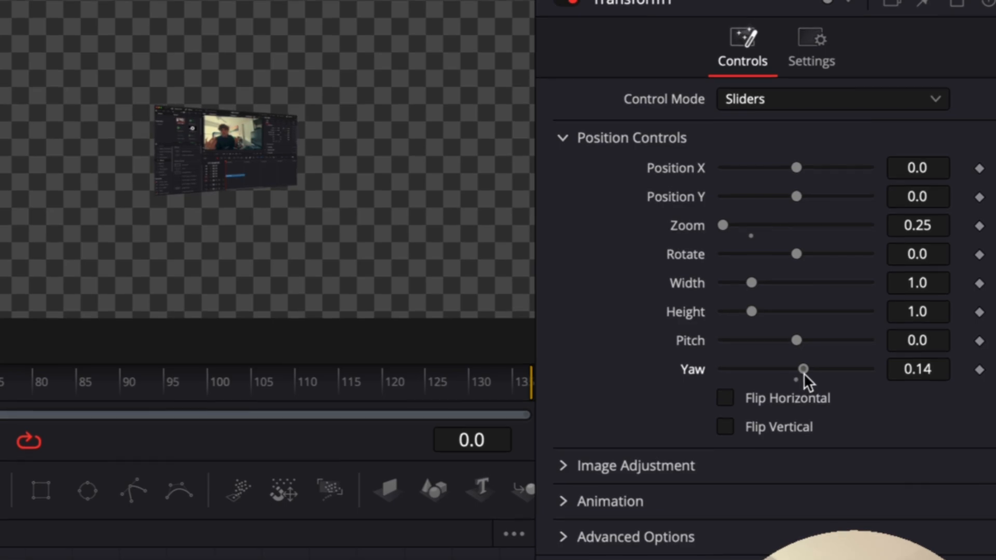
# Move the screen recording out of frame by setting Transform1's Position X to -0.7
pyautogui.moveTo(794, 172); pyautogui.dragTo(722, 172)
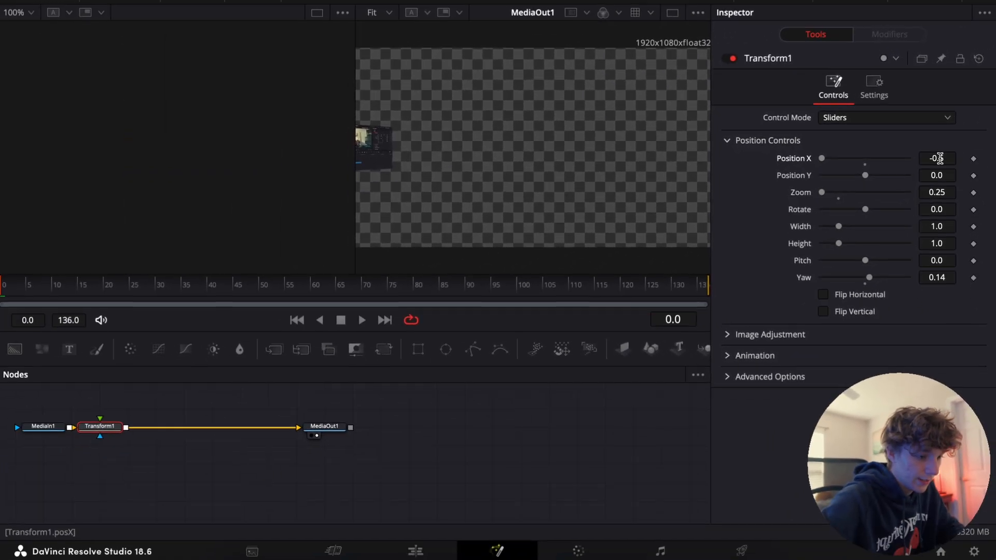
pyautogui.doubleClick(920, 167)
pyautogui.press('BackSpace')
pyautogui.write('-0.7')
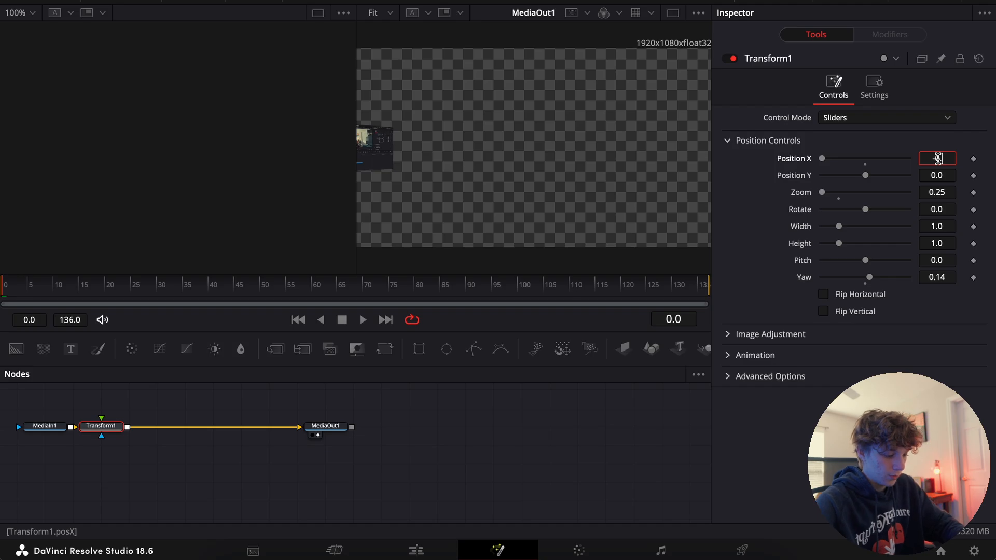
pyautogui.press('Tab')
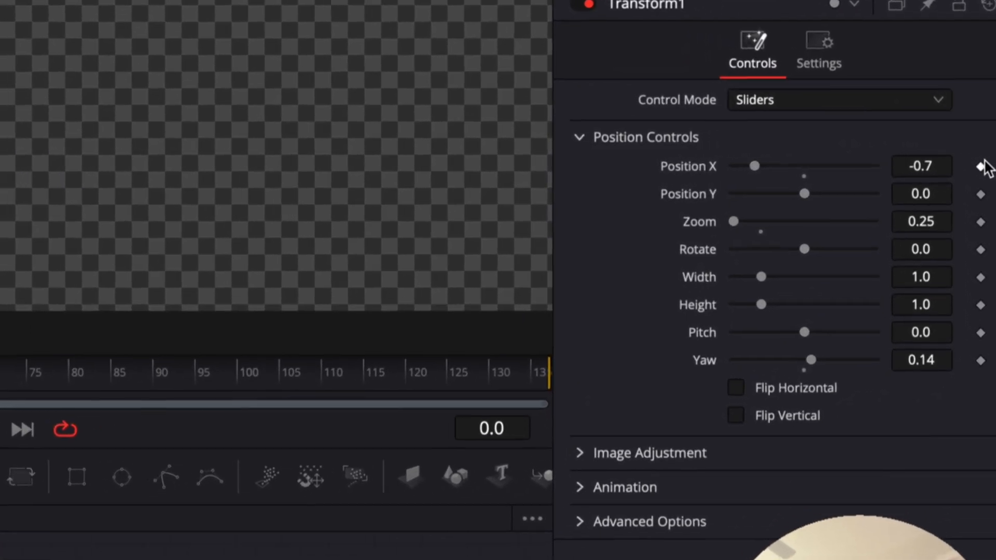
# Add keyframes at frame 0 for Transform1's Position X, Zoom and Yaw
pyautogui.click(980, 167)
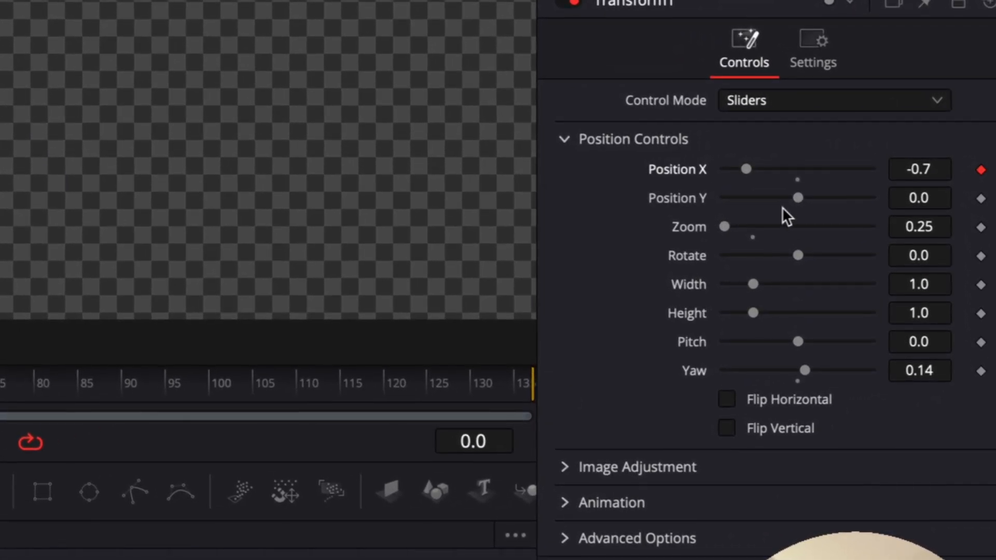
pyautogui.click(981, 222)
pyautogui.click(980, 369)
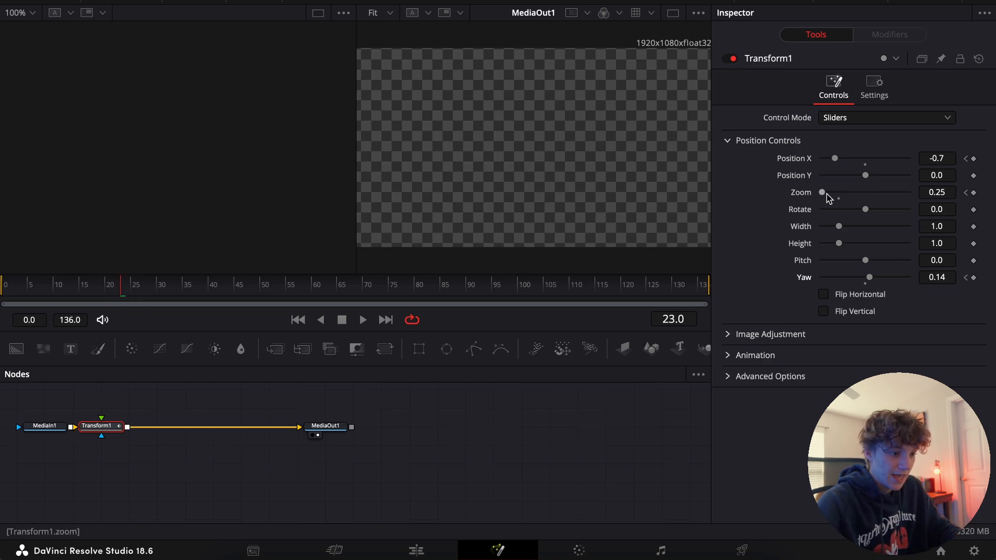
# At frame 23, set Position X to 0.0, Zoom to 1.018 and Yaw to 0.0, then play the animation from the start
pyautogui.moveTo(837, 162); pyautogui.dragTo(843, 217)
pyautogui.moveTo(869, 277); pyautogui.dragTo(865, 281)
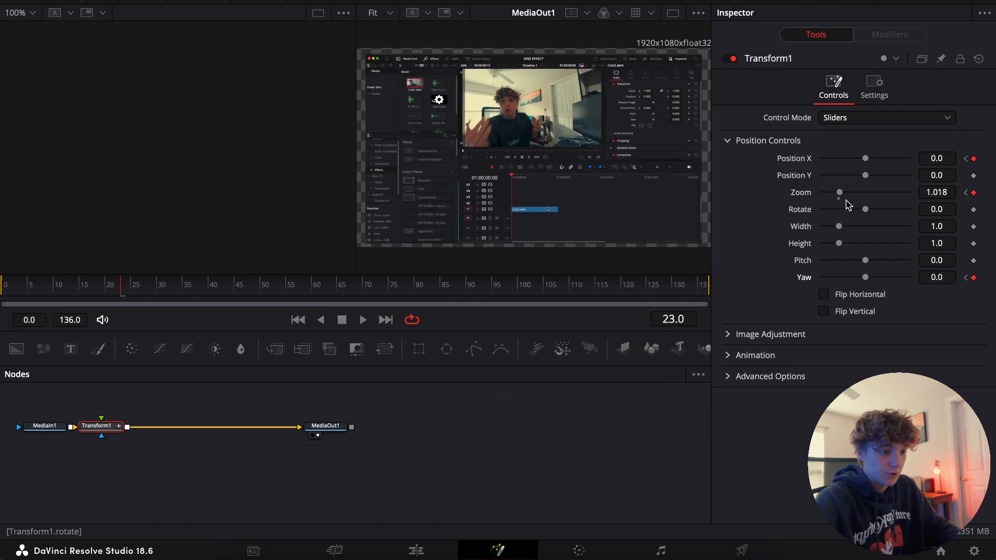
pyautogui.moveTo(106, 431); pyautogui.dragTo(121, 430)
pyautogui.click(3, 286)
pyautogui.press('space')
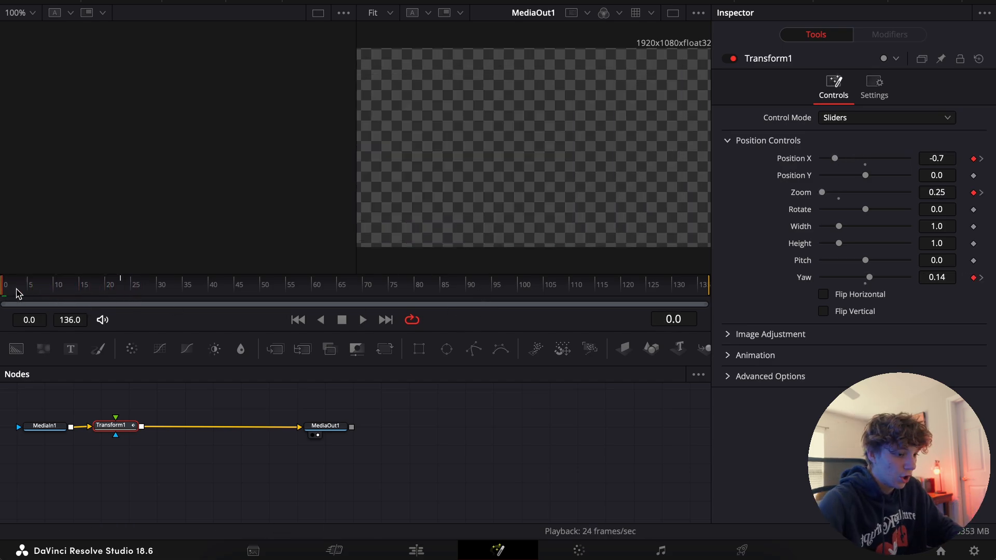
# Isolate the Position X curve in the spline editor, apply an Out Cubic ease to its keyframes, and play back the move
pyautogui.click(709, 4)
pyautogui.click(376, 410)
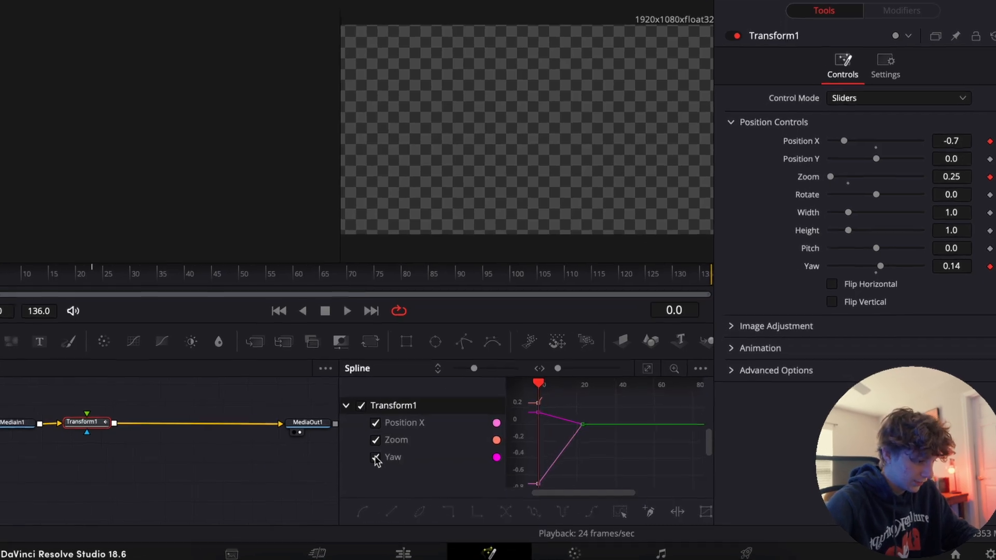
pyautogui.click(389, 459)
pyautogui.click(202, 413)
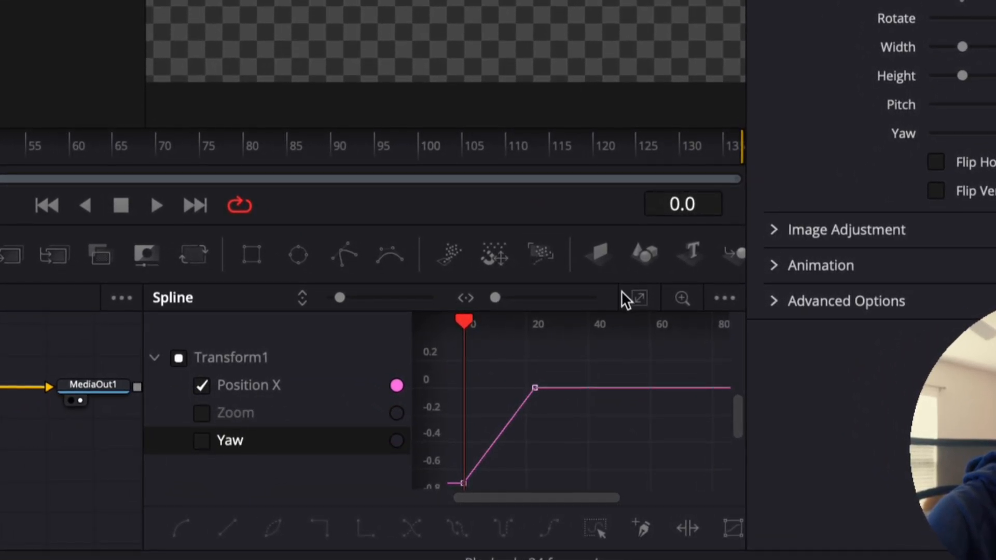
pyautogui.click(639, 297)
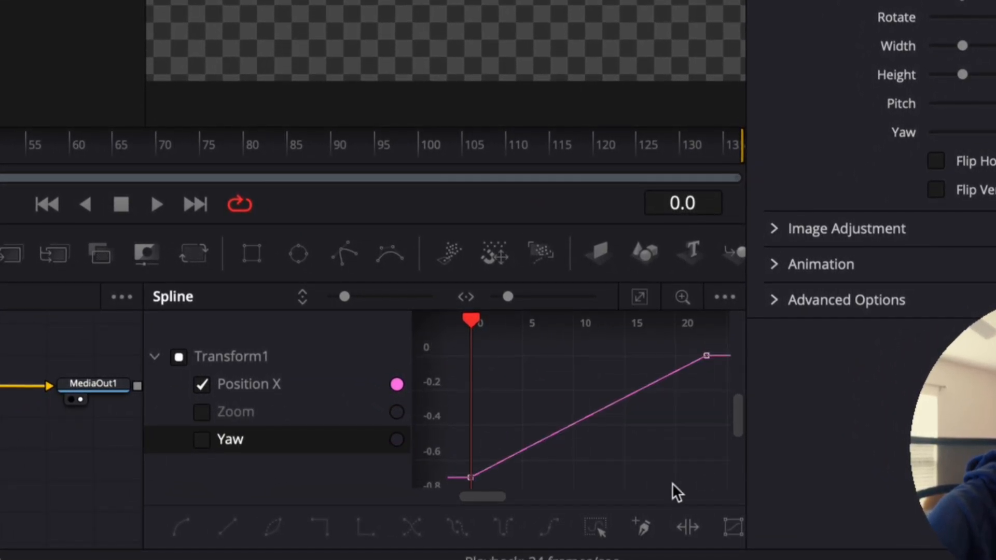
pyautogui.press('super+a')
pyautogui.rightClick(654, 437)
pyautogui.moveTo(711, 120)
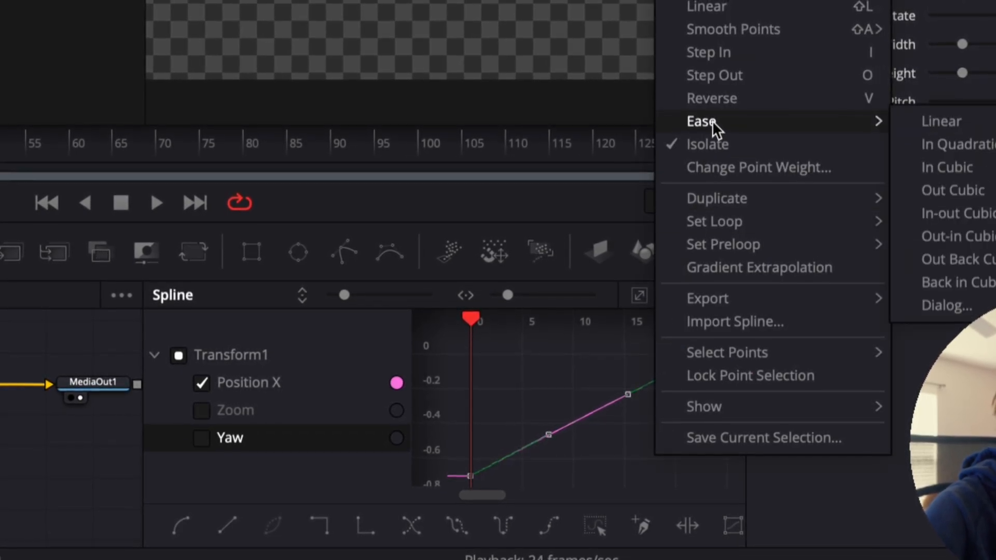
pyautogui.click(926, 193)
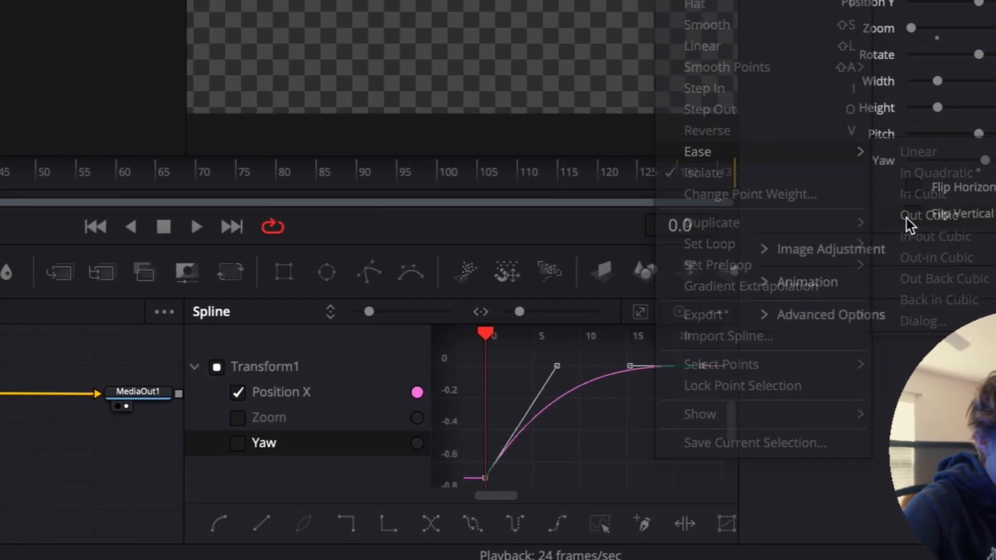
pyautogui.press('space')
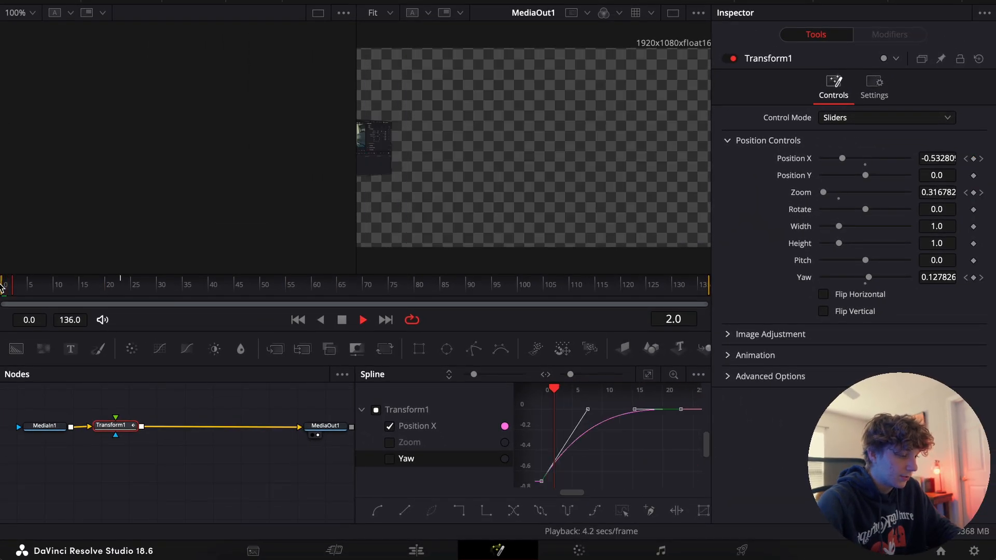
pyautogui.click(2, 284)
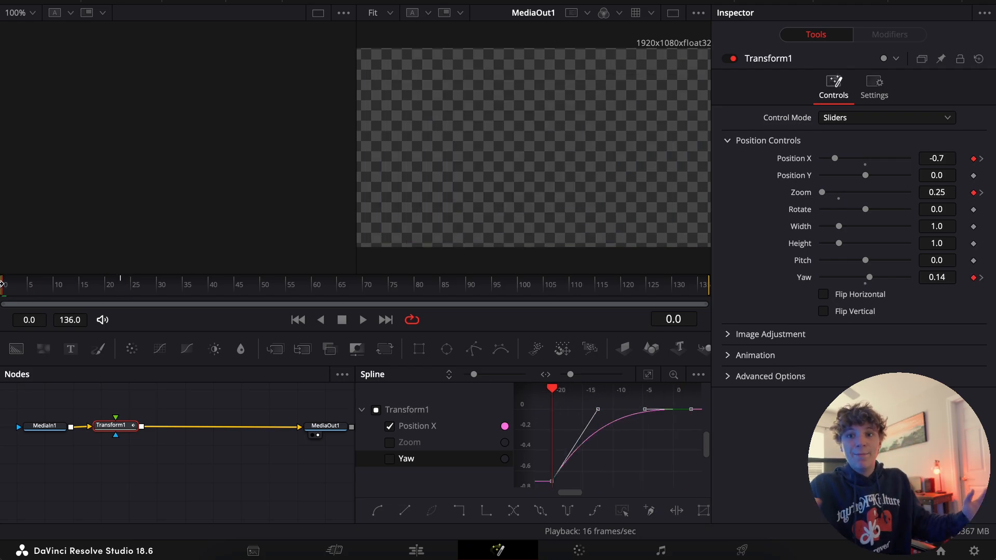
pyautogui.press('space')
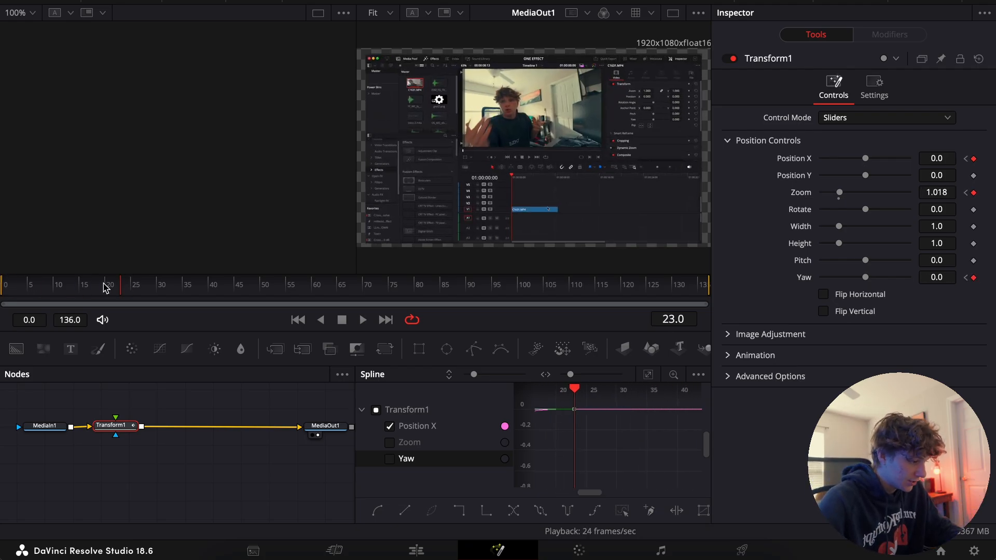
pyautogui.click(3, 284)
# Isolate the Zoom curve in the spline editor, ease it between its keyframes, and play back the result
pyautogui.click(390, 427)
pyautogui.click(390, 442)
pyautogui.click(650, 375)
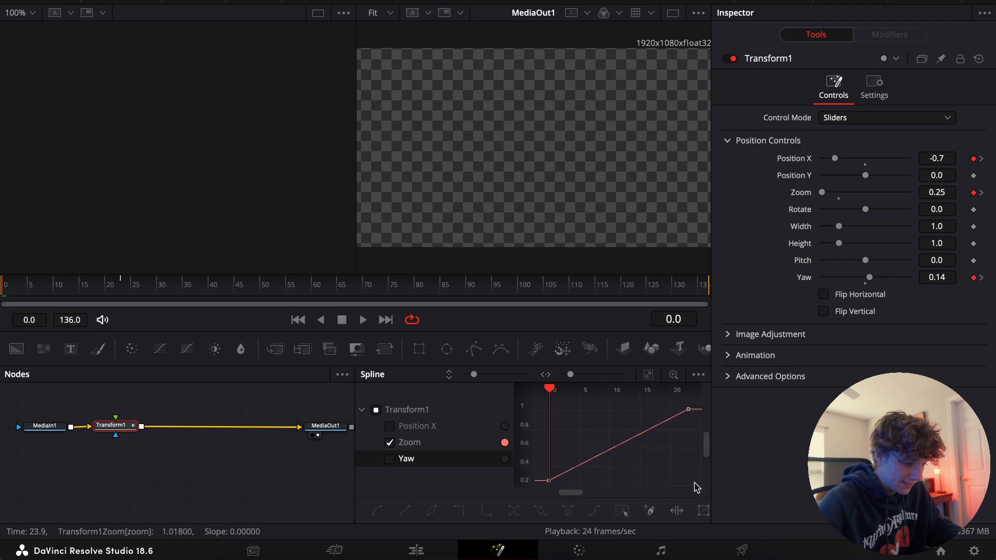
pyautogui.rightClick(670, 460)
pyautogui.click(649, 460)
pyautogui.press('f')
pyautogui.press('space')
pyautogui.press('space')
# Smooth the Yaw curve in the spline editor, stretch its end keyframe's handle toward the start, and play back the animation
pyautogui.click(389, 459)
pyautogui.click(390, 442)
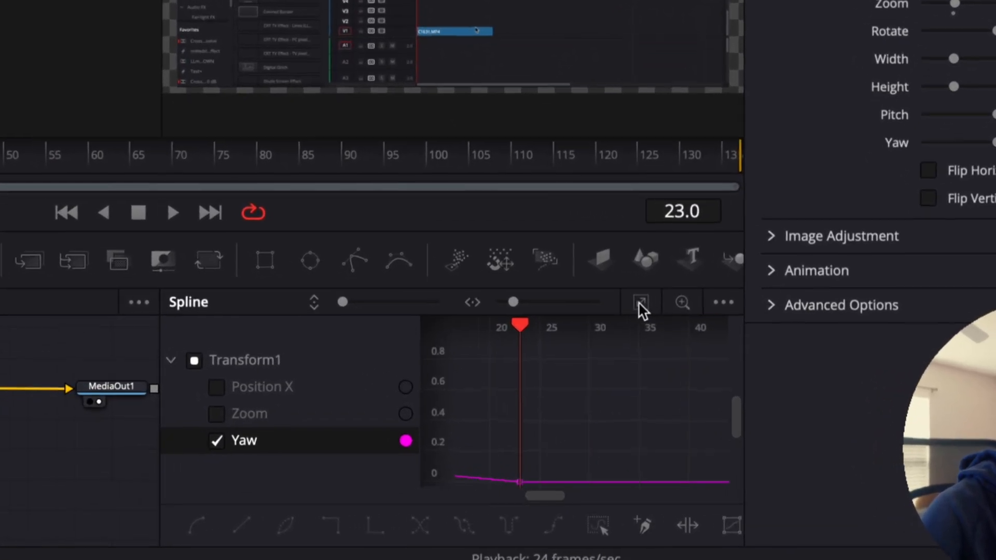
pyautogui.click(648, 374)
pyautogui.hotkey('ctrl', 'a')
pyautogui.hotkey('shift', 's')
pyautogui.moveTo(639, 477); pyautogui.dragTo(550, 476)
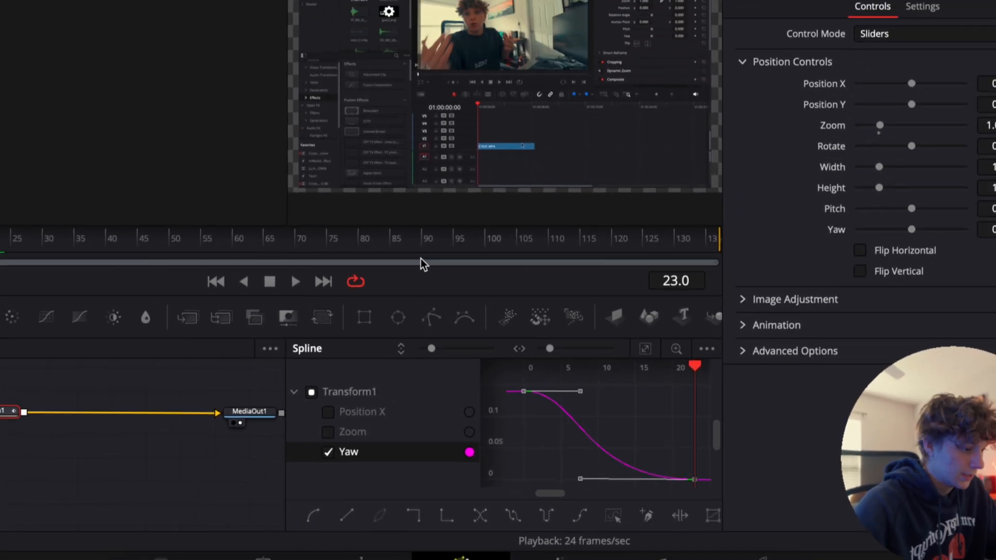
pyautogui.moveTo(112, 292); pyautogui.dragTo(1, 294)
pyautogui.press('space')
pyautogui.press('space')
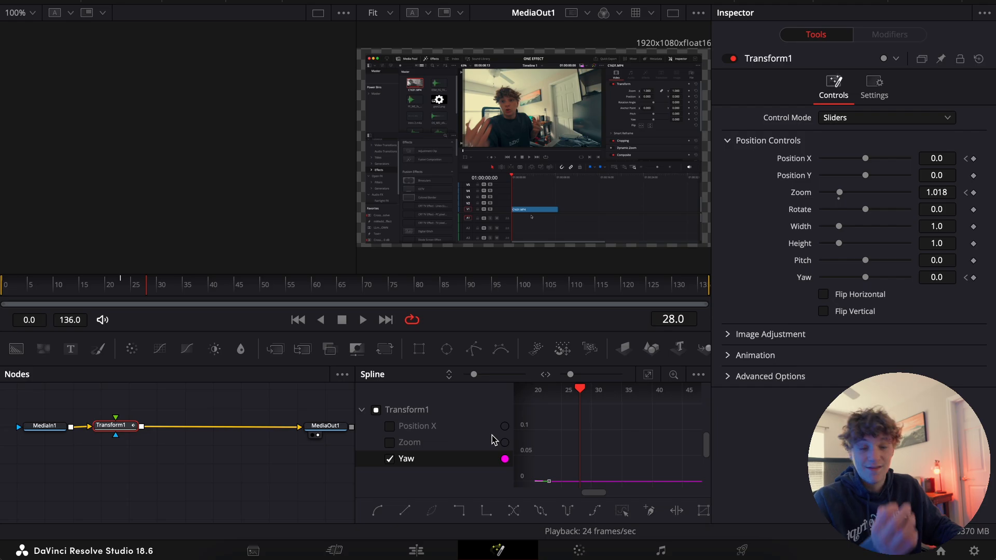
# Return to the edit timeline and play back the screen recording's entrance from just before the V4 compound clip
pyautogui.click(420, 554)
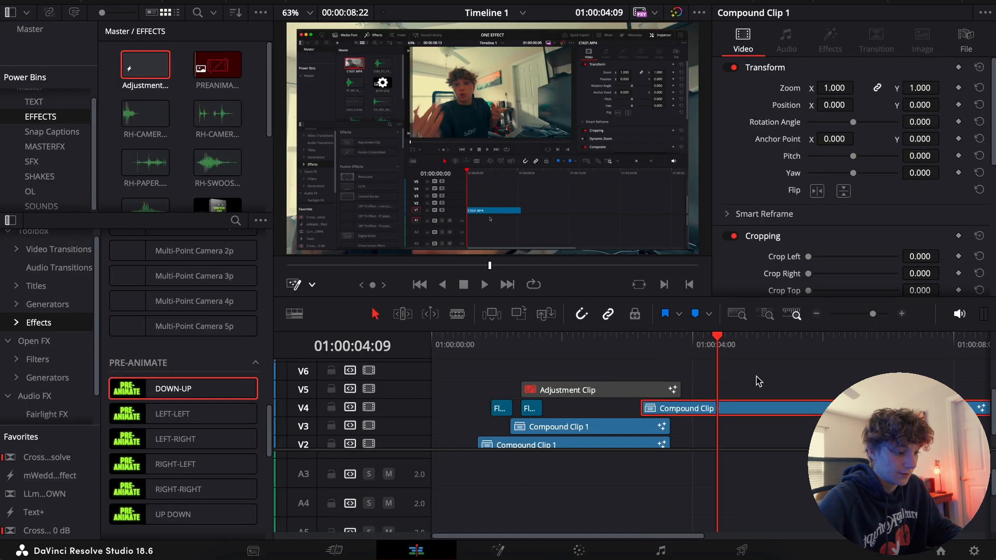
pyautogui.click(617, 340)
pyautogui.press('space')
pyautogui.press('space')
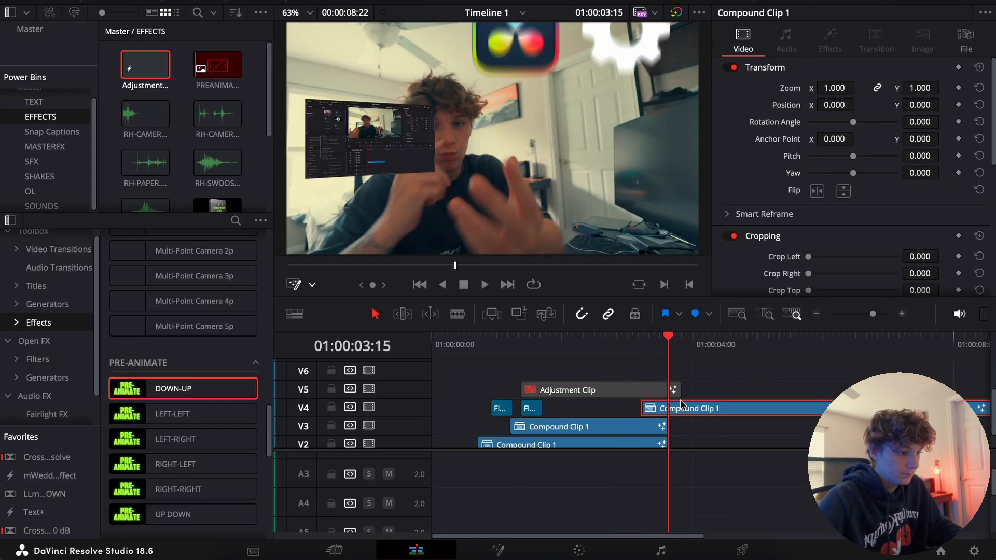
# Try the SHAKE#2 effect from the SHAKES bin on V6 over the start of the screen recording, and play it back
pyautogui.click(639, 343)
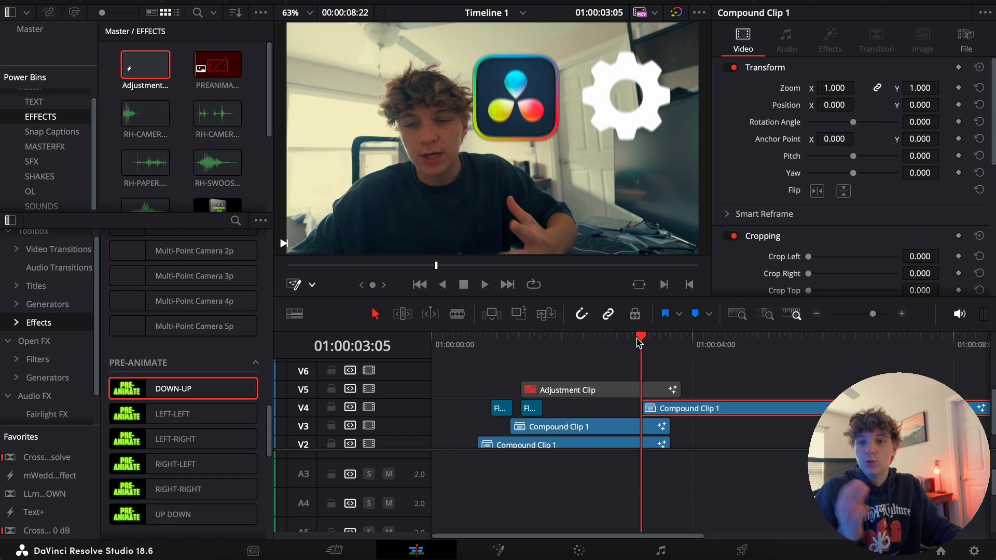
pyautogui.press('Right')
pyautogui.press('Right')
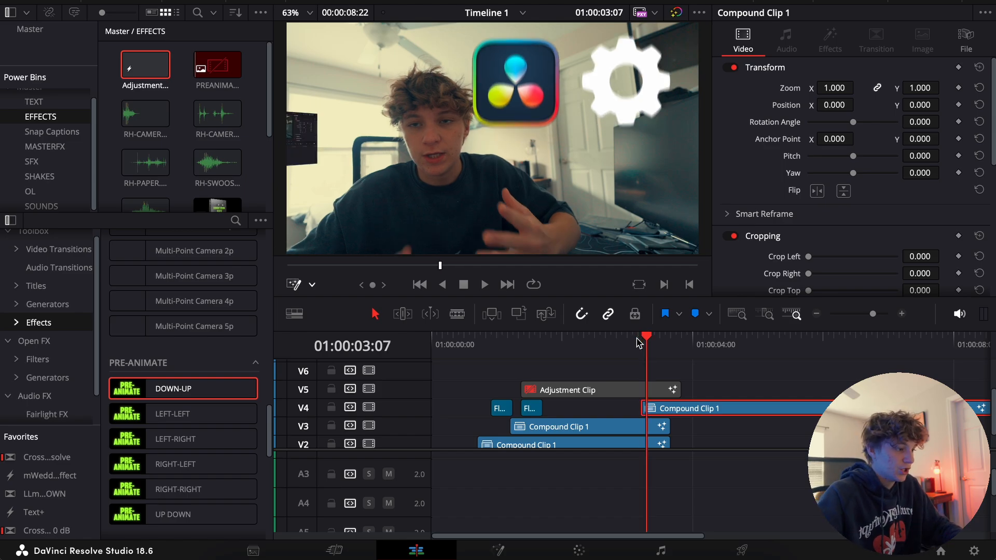
pyautogui.click(38, 177)
pyautogui.scroll(-2, 148, 182)
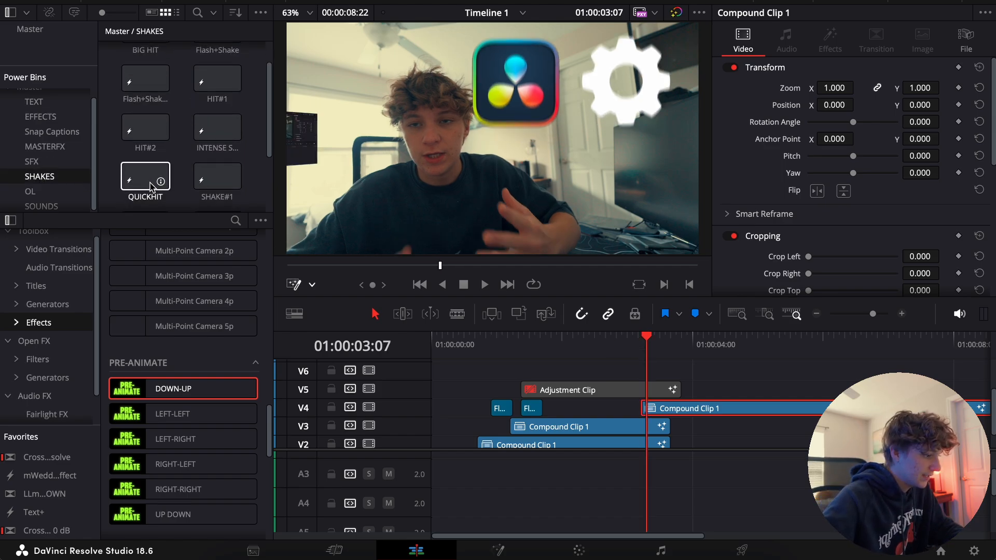
pyautogui.moveTo(151, 165); pyautogui.dragTo(636, 387)
pyautogui.click(901, 314)
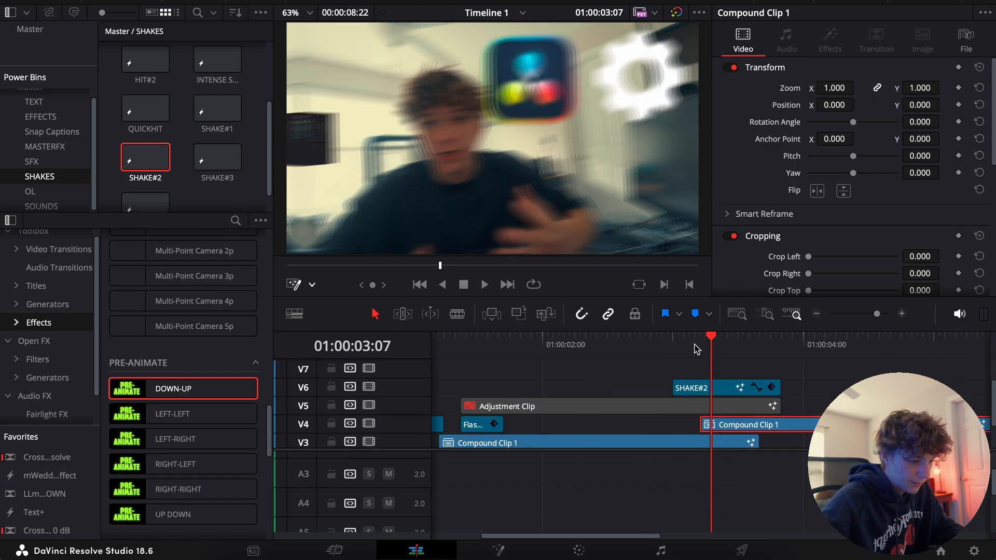
pyautogui.click(652, 340)
pyautogui.press('space')
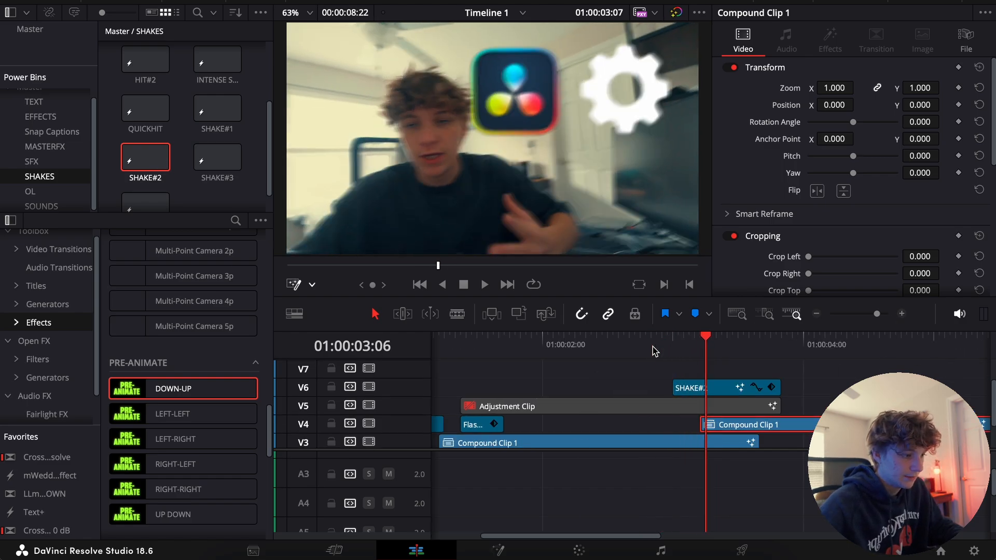
# Replace the SHAKE#2 effect on V6 with SHAKE#1 over the screen recording's entrance and play it back
pyautogui.click(708, 387)
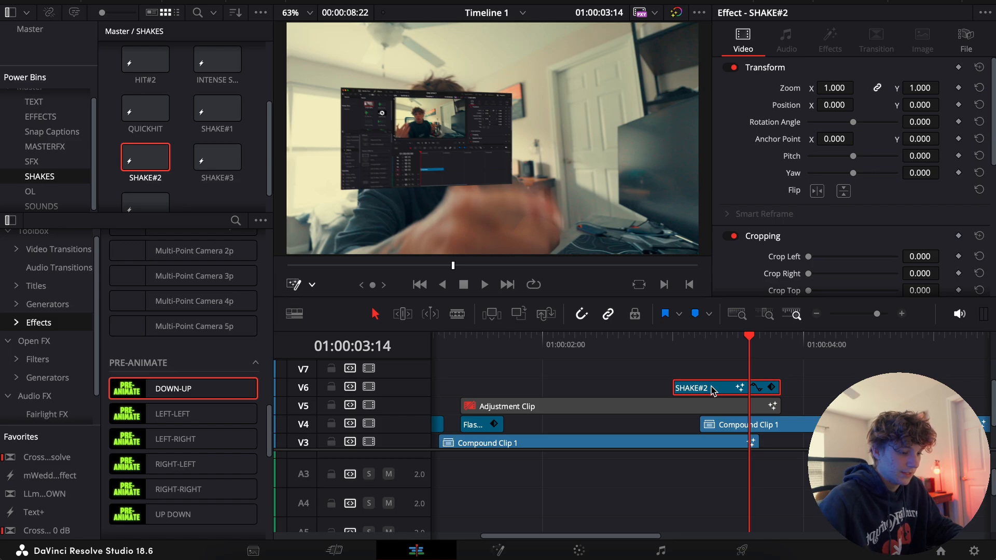
pyautogui.press('Delete')
pyautogui.moveTo(218, 111); pyautogui.dragTo(698, 391)
pyautogui.click(707, 344)
pyautogui.press('space')
pyautogui.click(700, 344)
pyautogui.press('space')
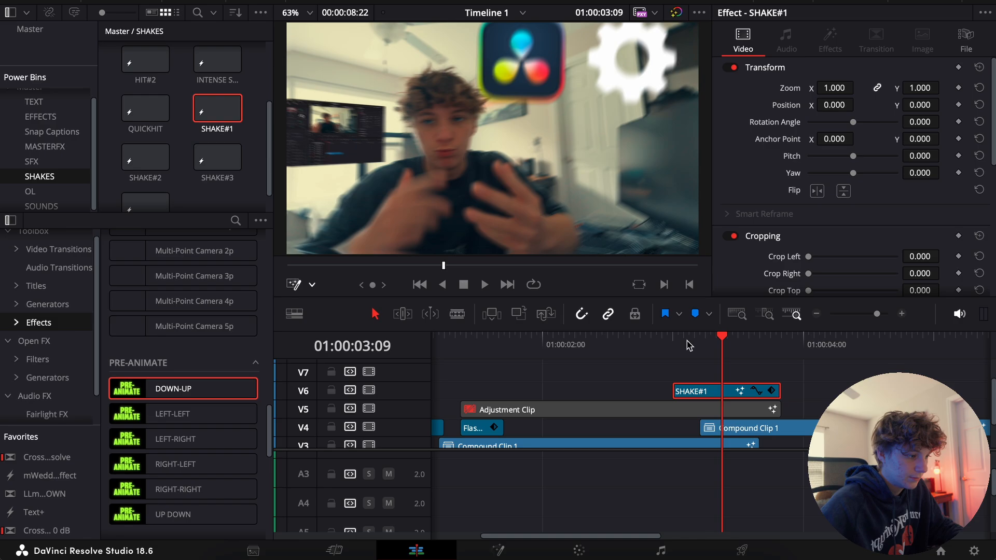
# Replace the SHAKE#1 effect on V6 with Flash+Shake from the SHAKES bin over the screen recording's entrance, and play it back
pyautogui.press('Left')
pyautogui.press('Left')
pyautogui.press('Left')
pyautogui.press('Left')
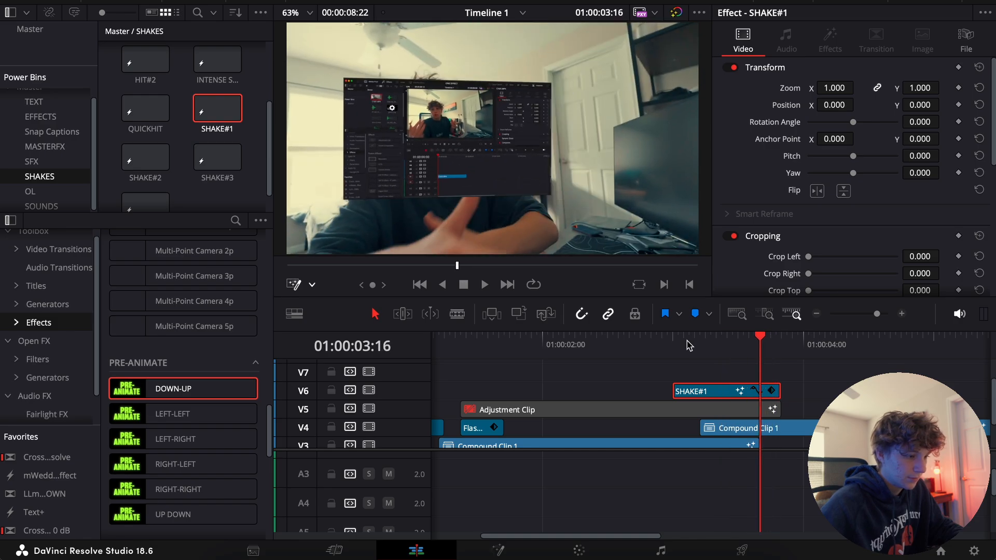
pyautogui.press('BackSpace')
pyautogui.scroll(4, 227, 158)
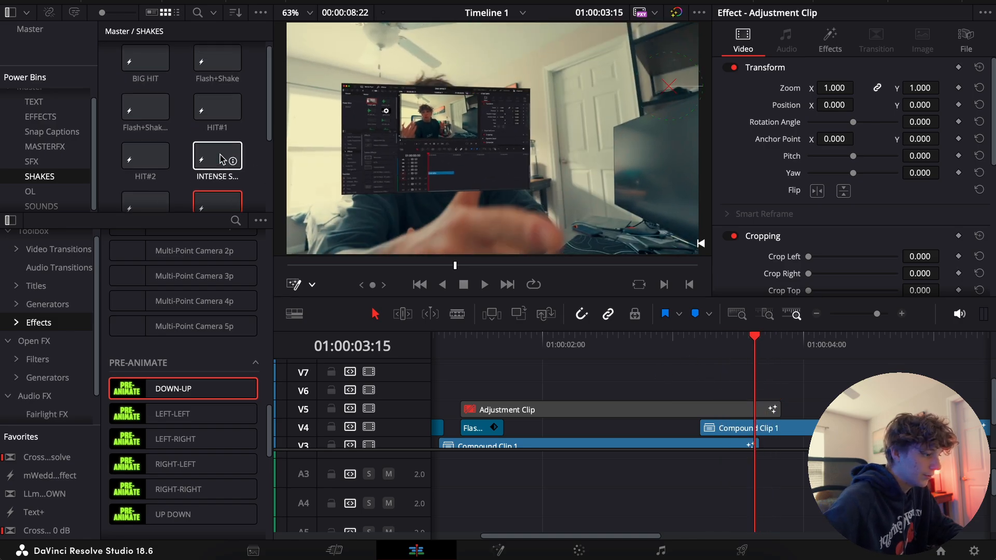
pyautogui.moveTo(220, 70); pyautogui.dragTo(767, 396)
pyautogui.moveTo(742, 356); pyautogui.dragTo(704, 355)
pyautogui.press('space')
# Move the Flash+Shake effect on V6 so it starts with the V4 compound clip, and replay the entrance
pyautogui.moveTo(773, 393); pyautogui.dragTo(718, 393)
pyautogui.click(696, 346)
pyautogui.press('space')
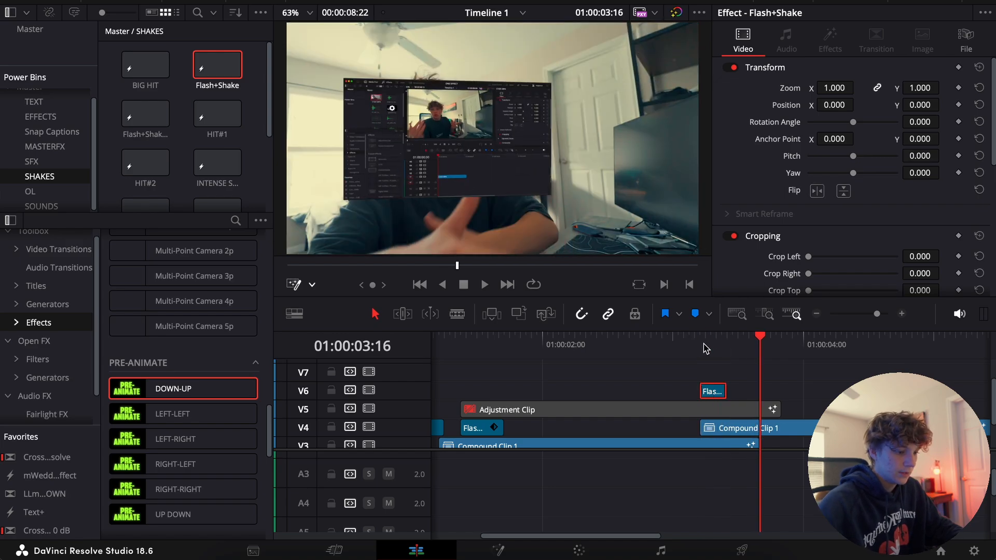
pyautogui.click(703, 347)
pyautogui.press('space')
# Duplicate the V5 adjustment clip onto V7, starting just before the V4 compound clip, and play back the entrance
pyautogui.hotkey('ctrl', '-')
pyautogui.click(648, 410)
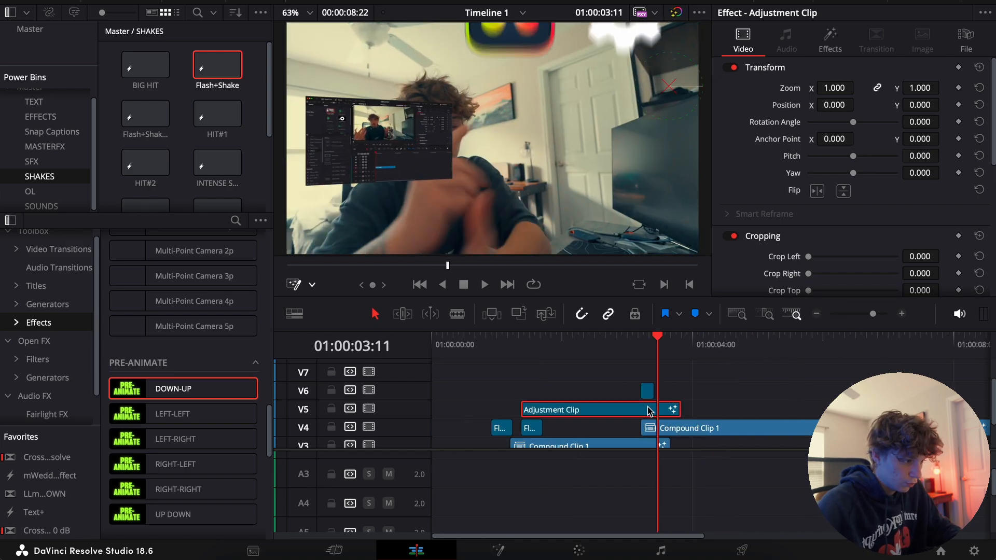
pyautogui.moveTo(628, 409); pyautogui.dragTo(753, 408)
pyautogui.click(901, 314)
pyautogui.click(662, 354)
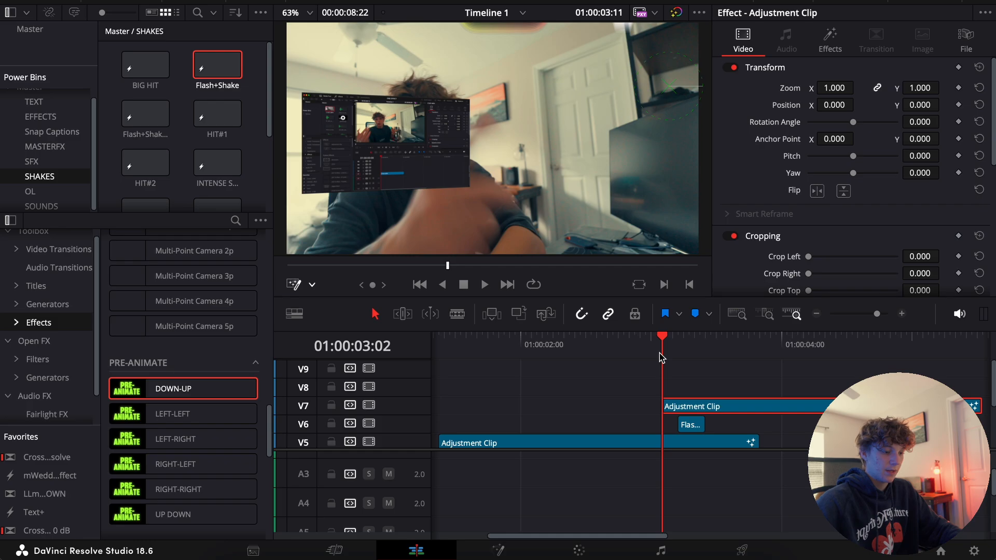
pyautogui.moveTo(662, 356); pyautogui.dragTo(706, 381)
pyautogui.click(683, 436)
pyautogui.press('space')
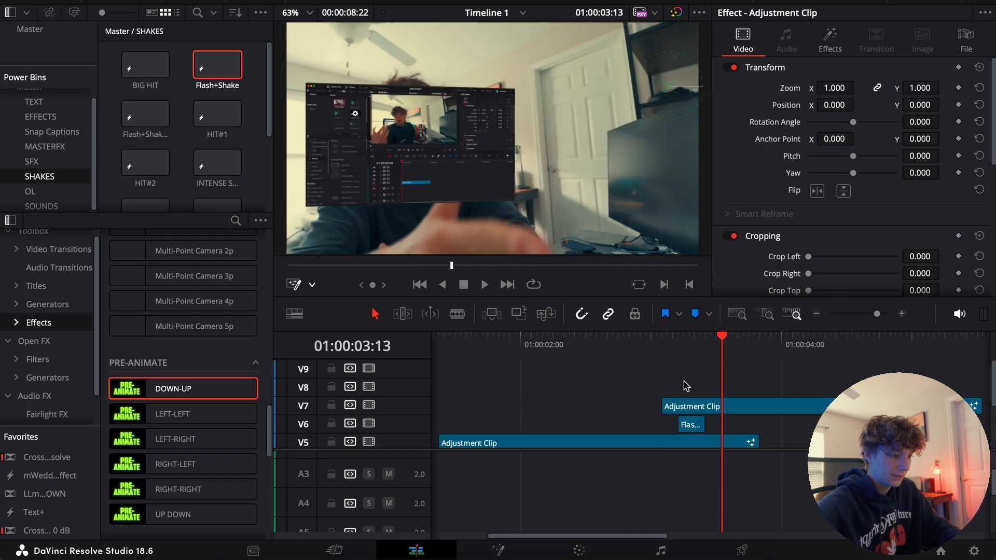
# Set the V7 adjustment clip's Camera Shake to Motion Scale 0.304 and Speed Scale 0.22, and play it back
pyautogui.click(747, 412)
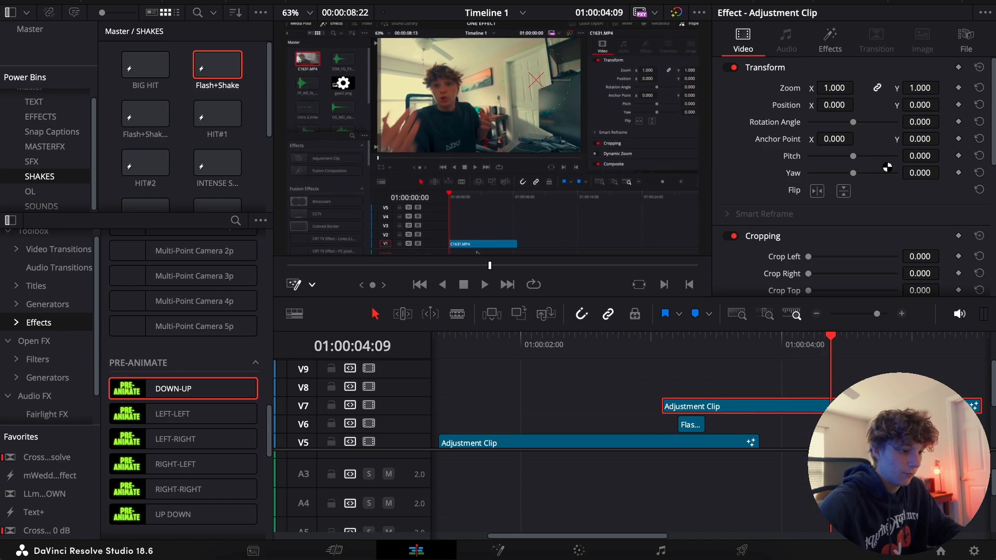
pyautogui.click(829, 41)
pyautogui.scroll(-10, 721, 283)
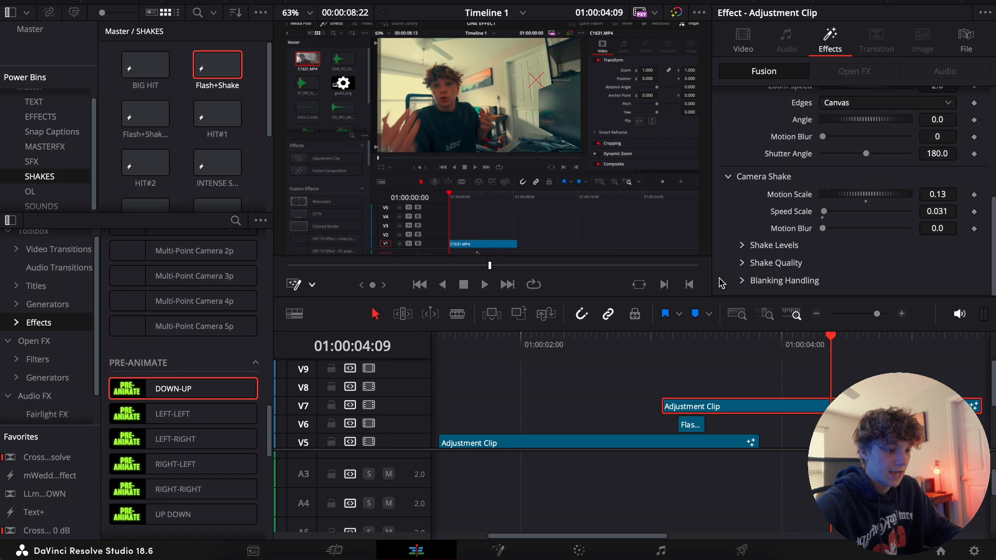
pyautogui.moveTo(828, 199)
pyautogui.mouseDown()
pyautogui.moveTo(846, 200)
pyautogui.moveTo(832, 214)
pyautogui.mouseUp()
pyautogui.click(816, 314)
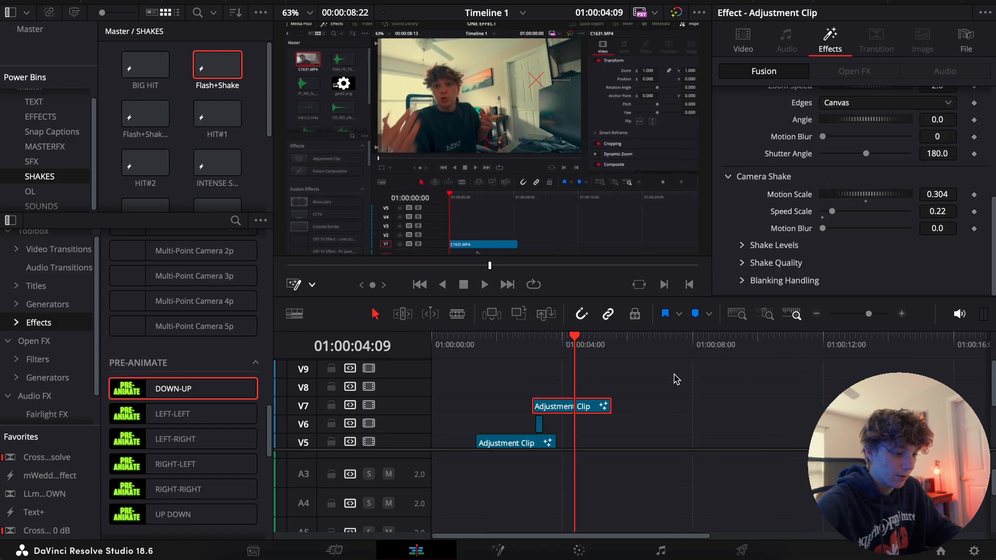
pyautogui.press('space')
# Split the V4 compound clip at 01:00:05:12 and delete the part after the cut
pyautogui.scroll(-1, 594, 423)
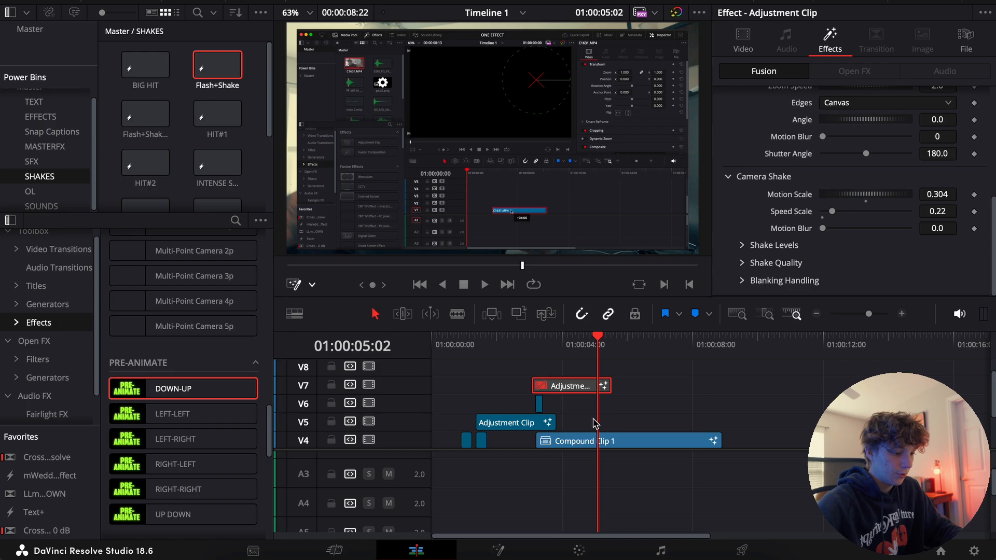
pyautogui.scroll(-3, 602, 423)
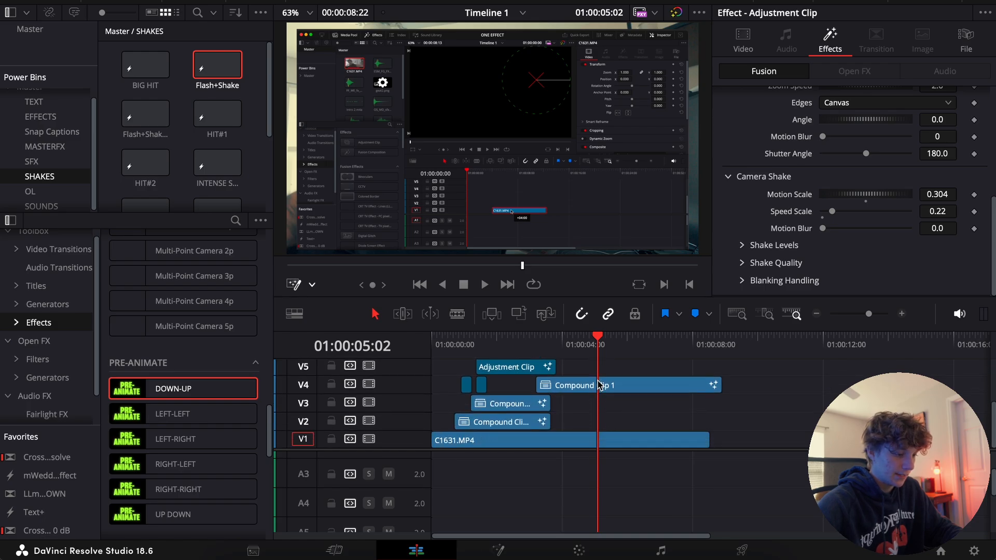
pyautogui.click(599, 385)
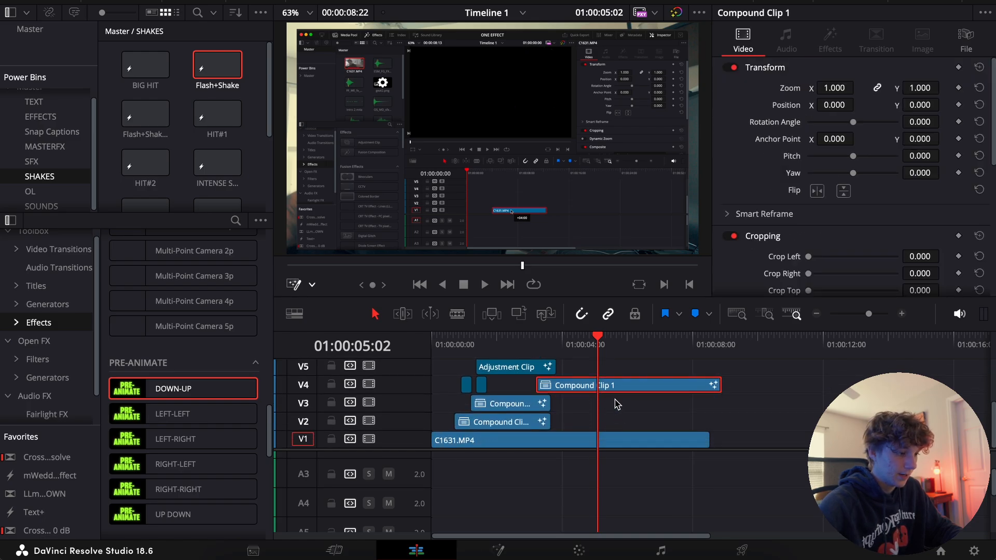
pyautogui.scroll(3, 616, 405)
pyautogui.moveTo(622, 349); pyautogui.dragTo(630, 349)
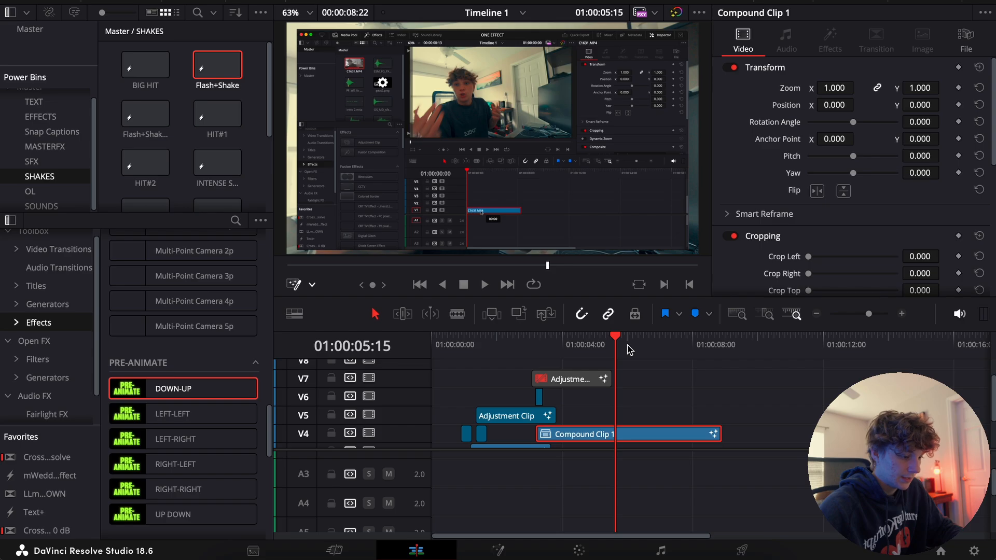
pyautogui.press('Left')
pyautogui.press('Left')
pyautogui.press('Left')
pyautogui.press('super+b')
pyautogui.click(626, 440)
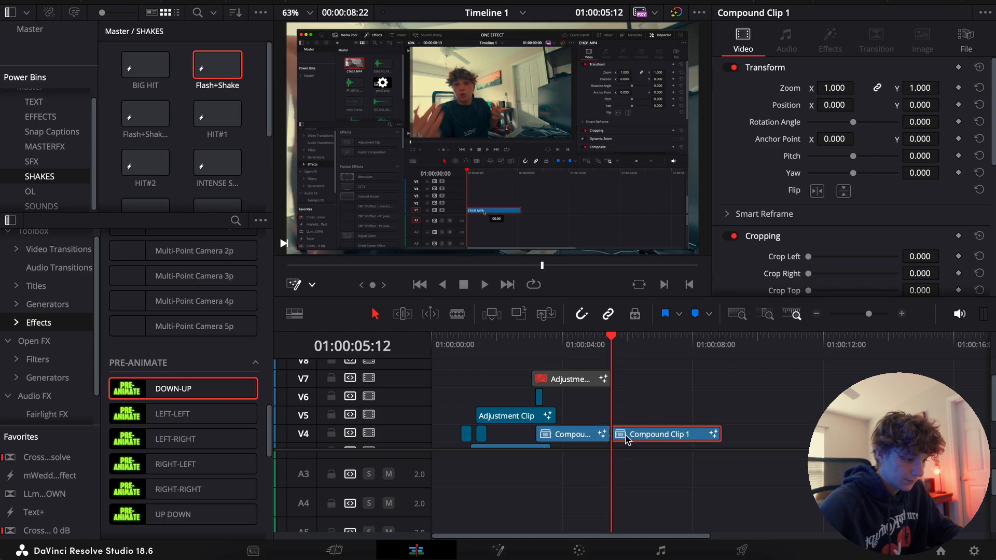
pyautogui.press('BackSpace')
# In Fusion, add a Transform node after Transform1 on the V4 compound clip and keyframe its Center at frame 41
pyautogui.click(587, 349)
pyautogui.click(595, 438)
pyautogui.press('Right')
pyautogui.press('Right')
pyautogui.press('Right')
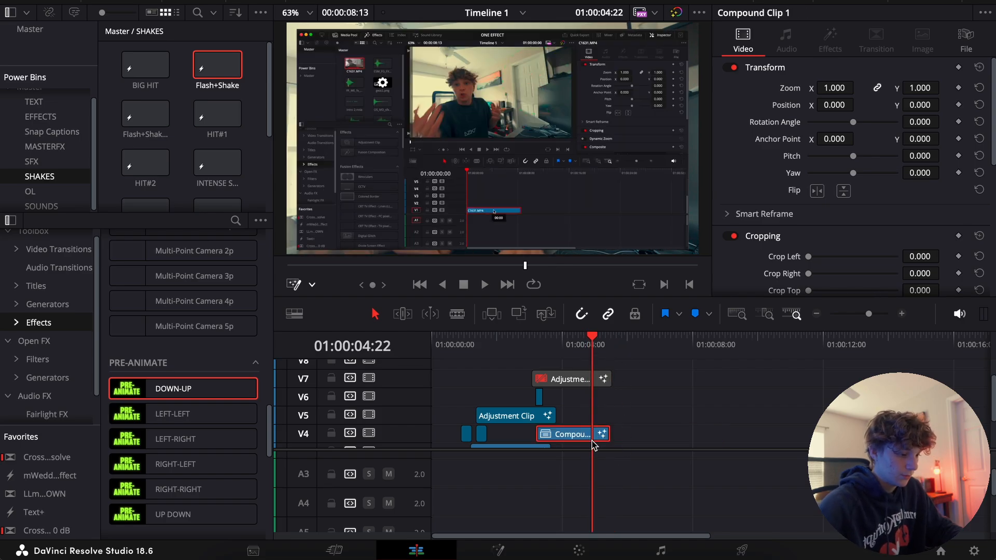
pyautogui.click(512, 549)
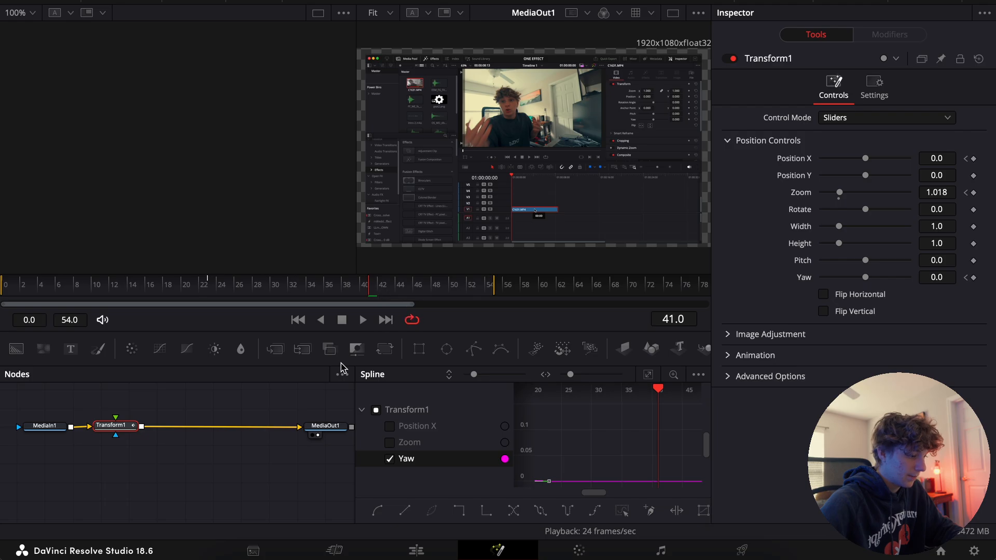
pyautogui.click(388, 354)
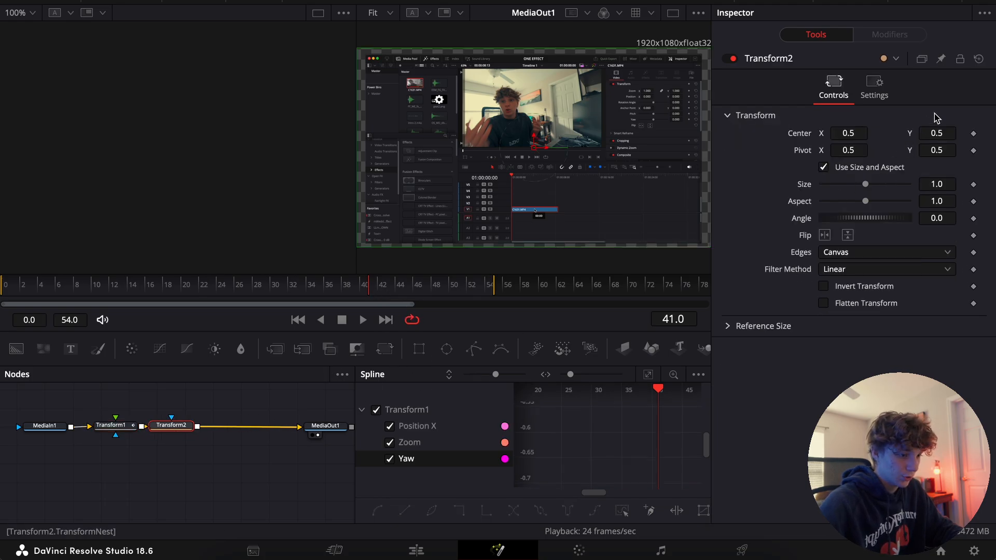
pyautogui.click(974, 135)
# Keyframe Transform2's Center Y at -0.518 on frame 55 and enable motion blur for the node
pyautogui.moveTo(386, 286); pyautogui.dragTo(494, 286)
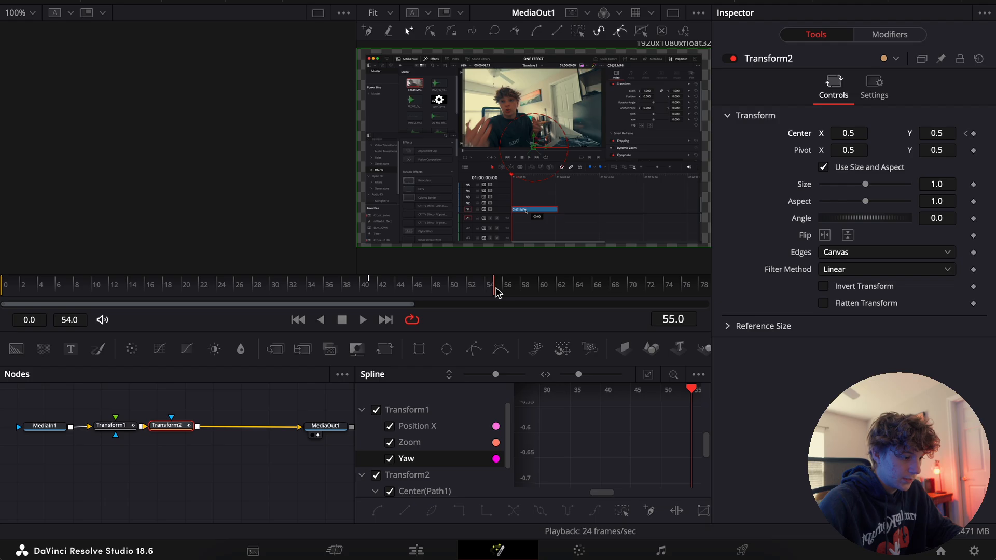
pyautogui.moveTo(937, 133); pyautogui.dragTo(839, 133)
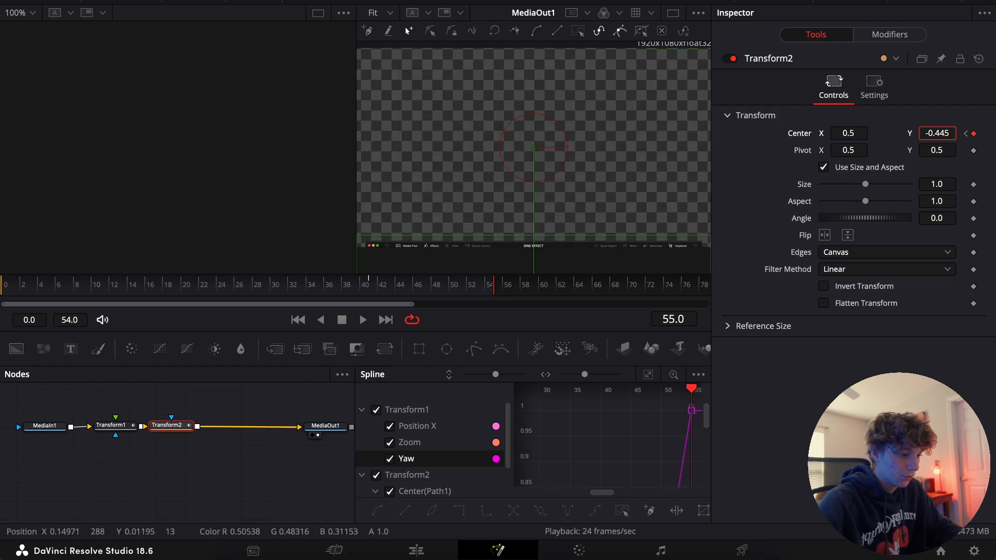
pyautogui.click(874, 89)
pyautogui.click(823, 260)
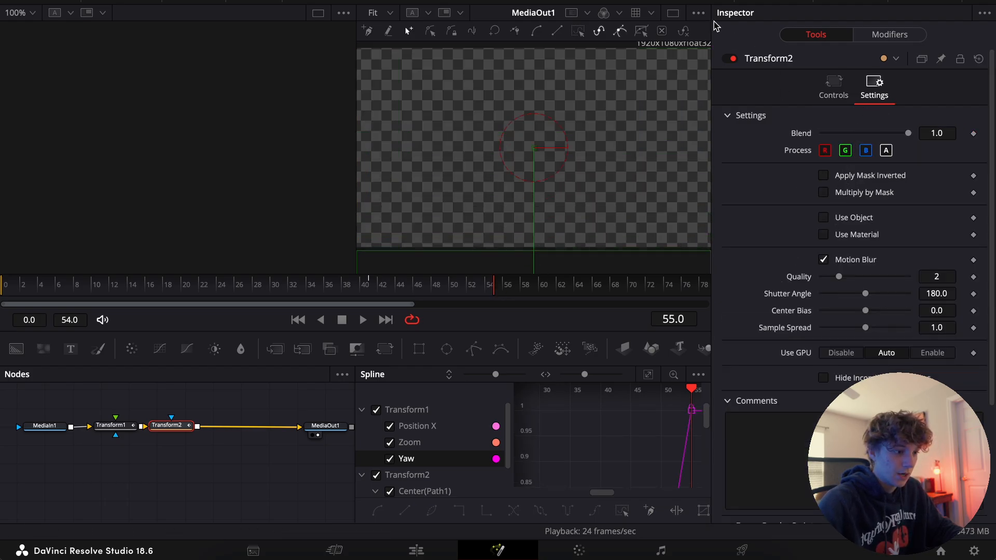
# Isolate Transform2's path curve in the spline editor, fit it to view and apply Out Cubic easing
pyautogui.click(835, 93)
pyautogui.click(376, 409)
pyautogui.click(649, 376)
pyautogui.click(666, 418)
pyautogui.rightClick(662, 469)
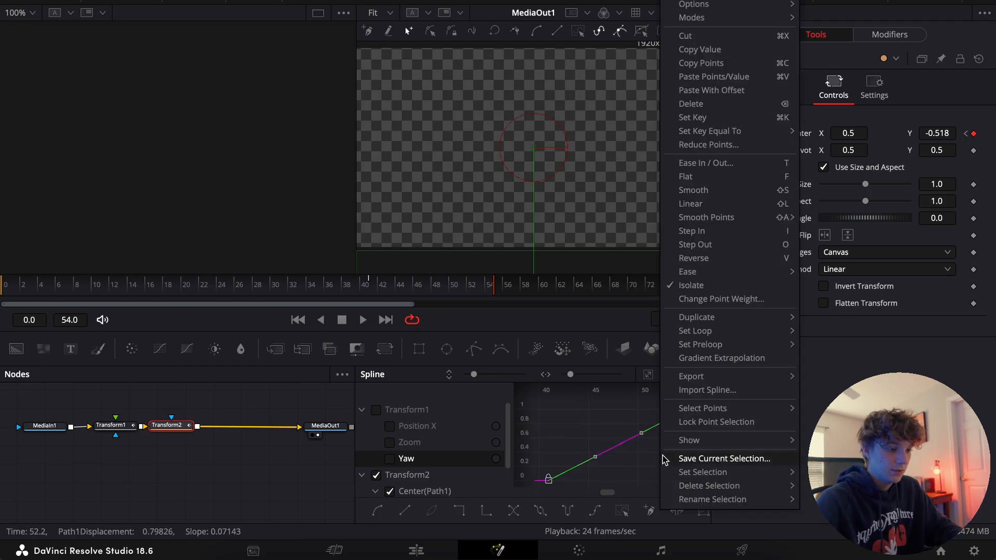
pyautogui.moveTo(710, 276)
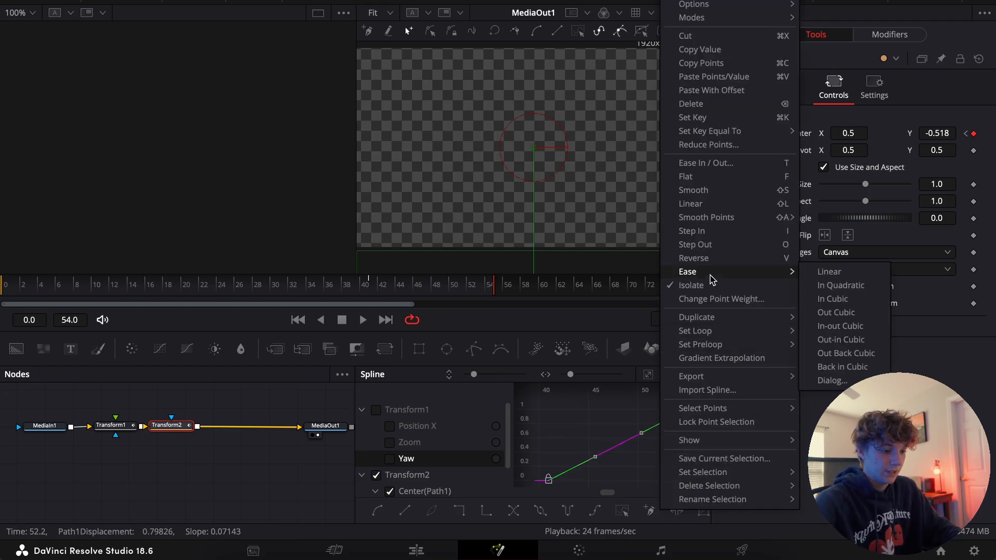
pyautogui.click(825, 317)
# Return to the edit timeline and extend the end of the V7 adjustment clip past the V4 compound clip
pyautogui.click(421, 550)
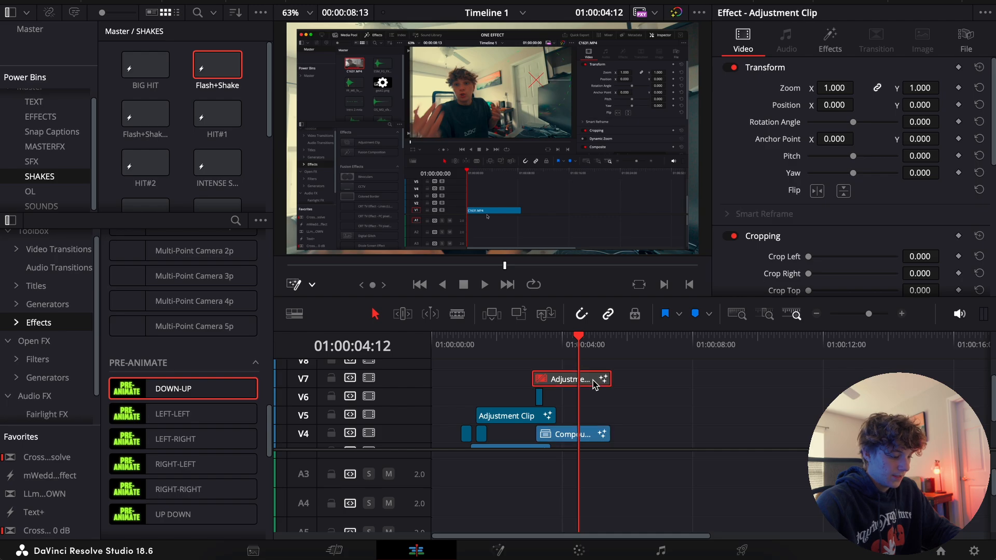
pyautogui.click(901, 314)
pyautogui.click(901, 313)
pyautogui.moveTo(846, 376); pyautogui.dragTo(883, 371)
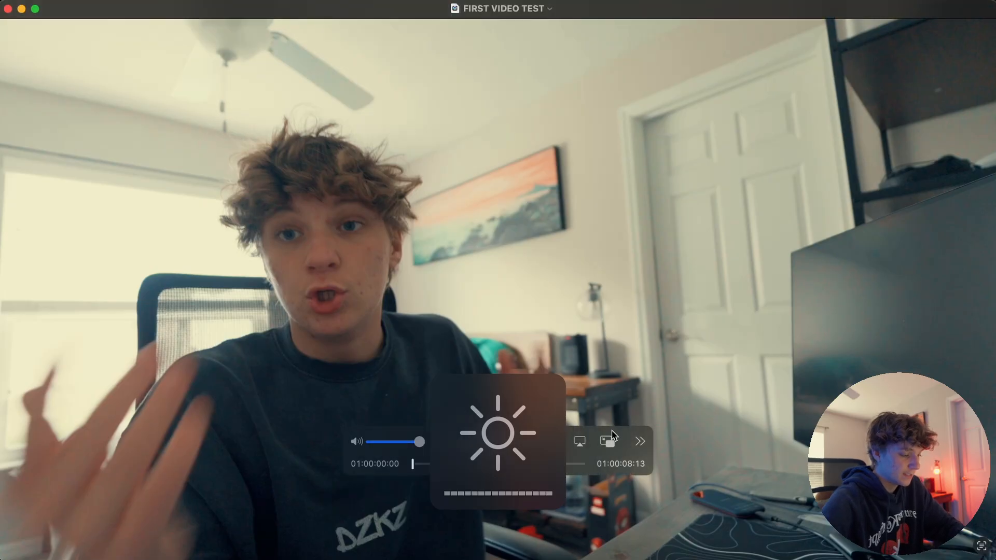
# Play the exported FIRST VIDEO TEST movie in the video player, pause it and close its window
pyautogui.click(492, 449)
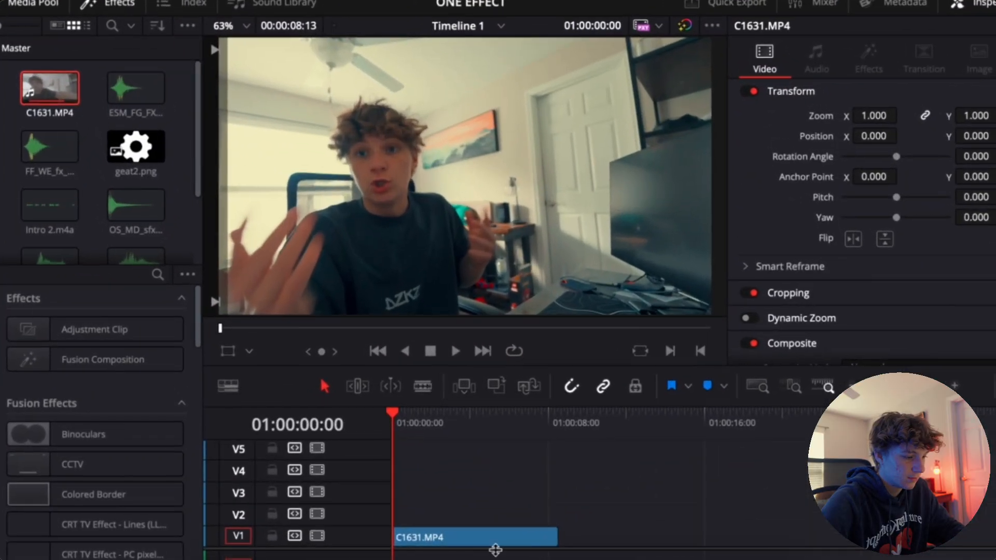
pyautogui.press('space')
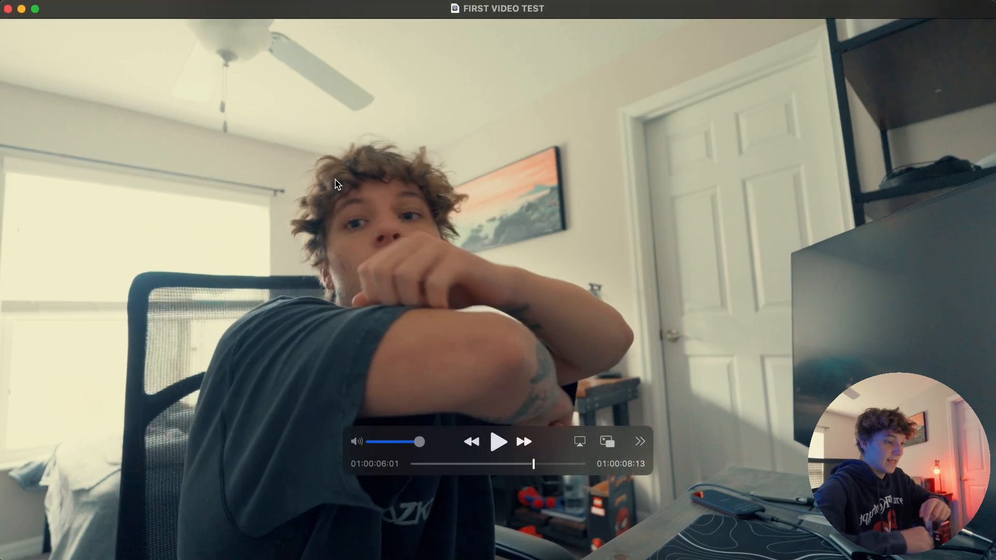
pyautogui.click(8, 10)
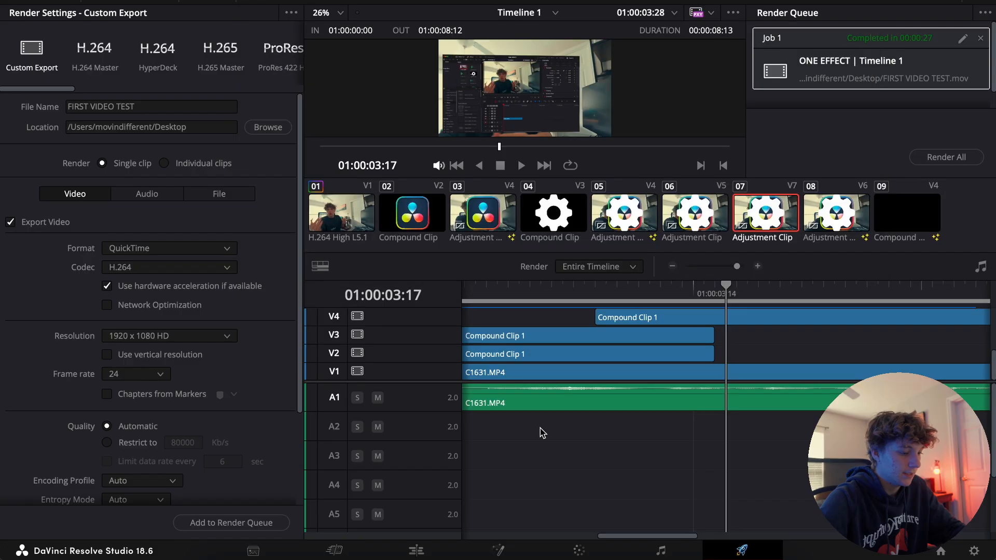
# On the edit timeline, place the SHAKE#1 effect on V5 over the end of the V4 compound clip and play it back
pyautogui.click(412, 551)
pyautogui.click(902, 315)
pyautogui.moveTo(679, 340); pyautogui.dragTo(790, 347)
pyautogui.click(39, 176)
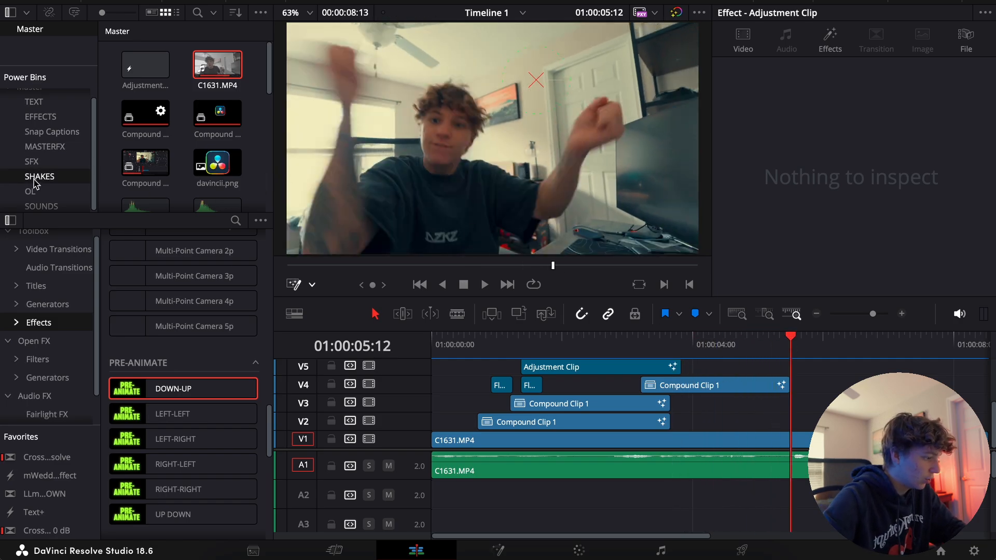
pyautogui.scroll(-5, 145, 159)
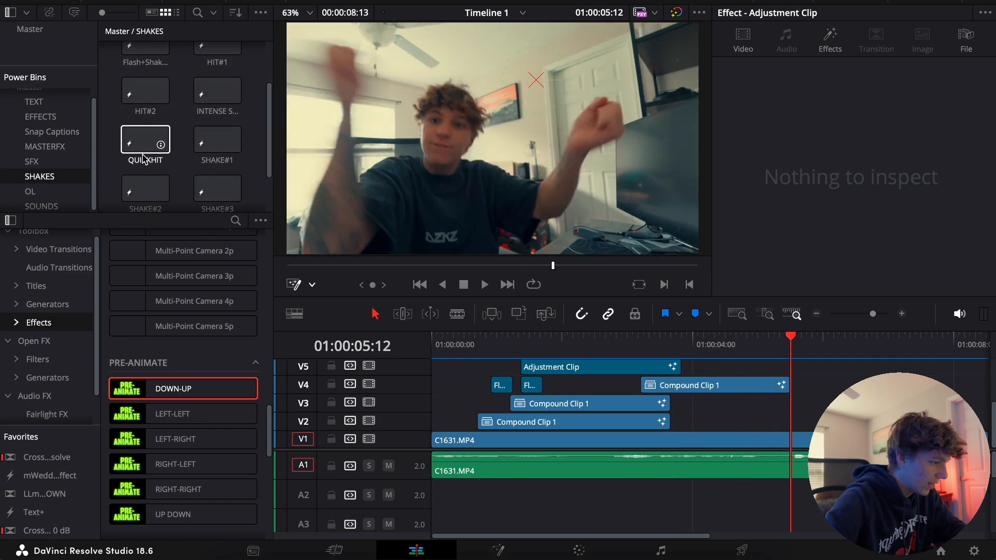
pyautogui.scroll(1, 160, 148)
pyautogui.moveTo(215, 110); pyautogui.dragTo(788, 380)
pyautogui.press('space')
pyautogui.press('space')
pyautogui.click(776, 346)
pyautogui.press('space')
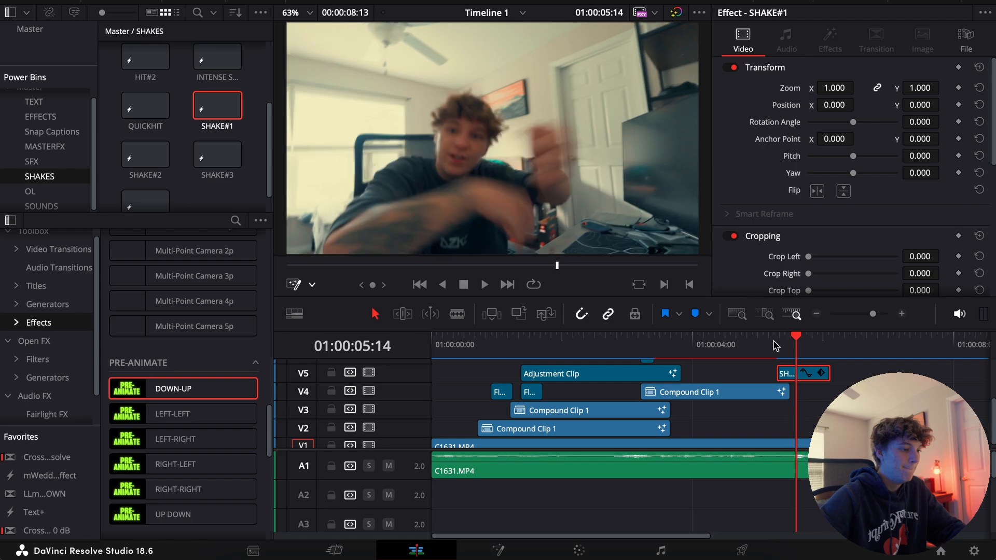
# Copy the V5 adjustment clip onto V2 after the SHAKE#1 effect, move its zoom center onto the face, and play it back
pyautogui.click(816, 314)
pyautogui.moveTo(633, 343)
pyautogui.mouseDown()
pyautogui.moveTo(645, 342)
pyautogui.moveTo(631, 343)
pyautogui.mouseUp()
pyautogui.scroll(-1, 651, 396)
pyautogui.moveTo(529, 369); pyautogui.dragTo(679, 423)
pyautogui.press('space')
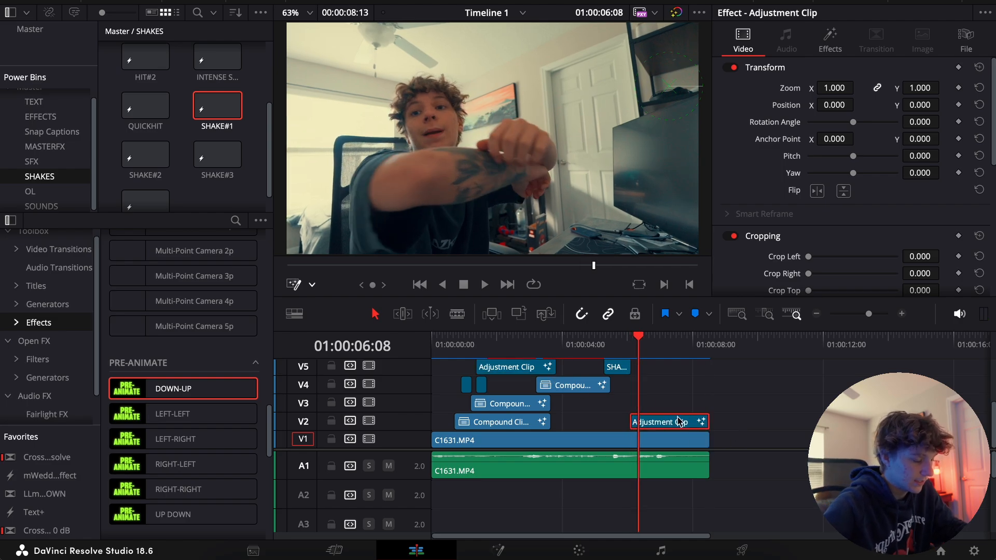
pyautogui.moveTo(669, 89); pyautogui.dragTo(422, 134)
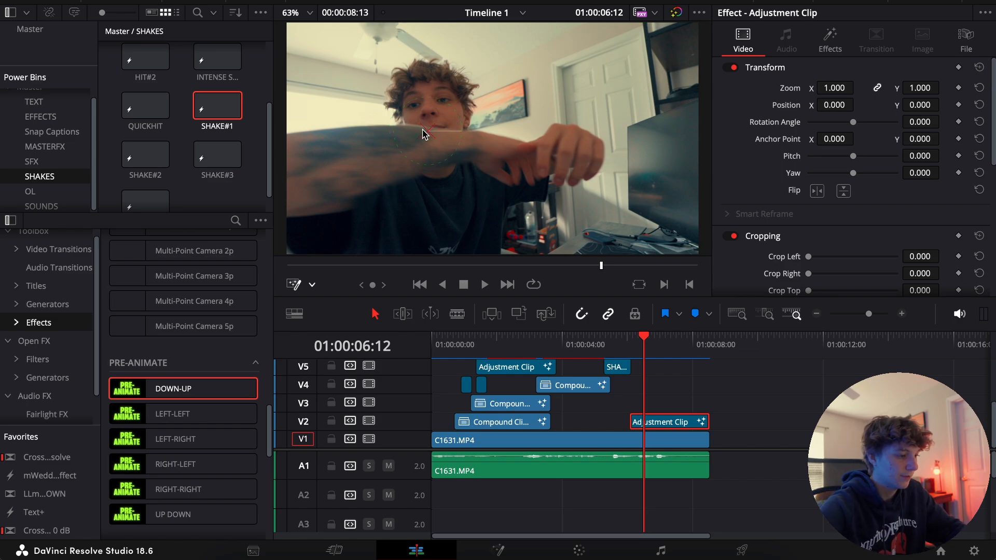
pyautogui.press('space')
# Split the clips on V2, V1 and A1 at 01:00:07:14 and delete everything after the cut
pyautogui.hotkey('ctrl', 'b')
pyautogui.moveTo(698, 401); pyautogui.dragTo(700, 477)
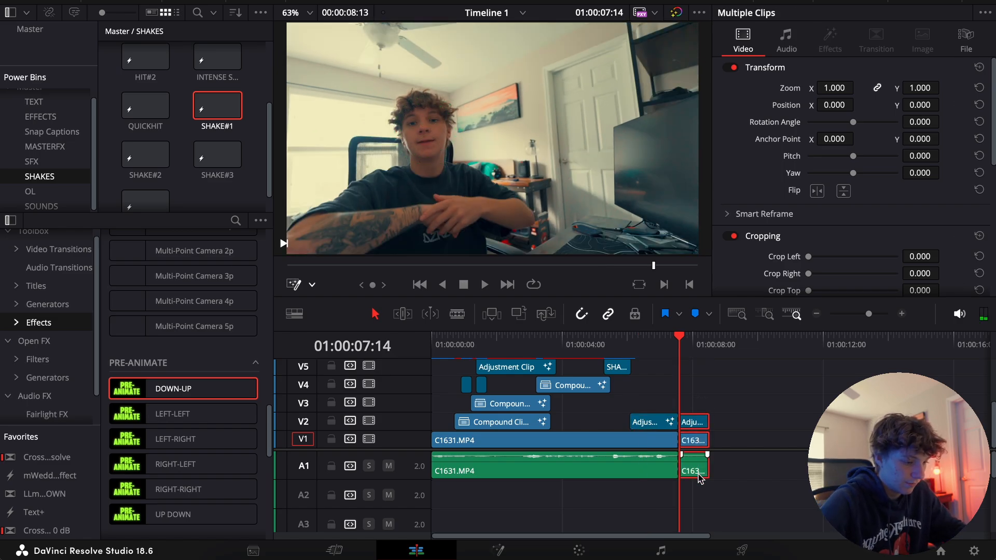
pyautogui.press('Delete')
pyautogui.click(816, 315)
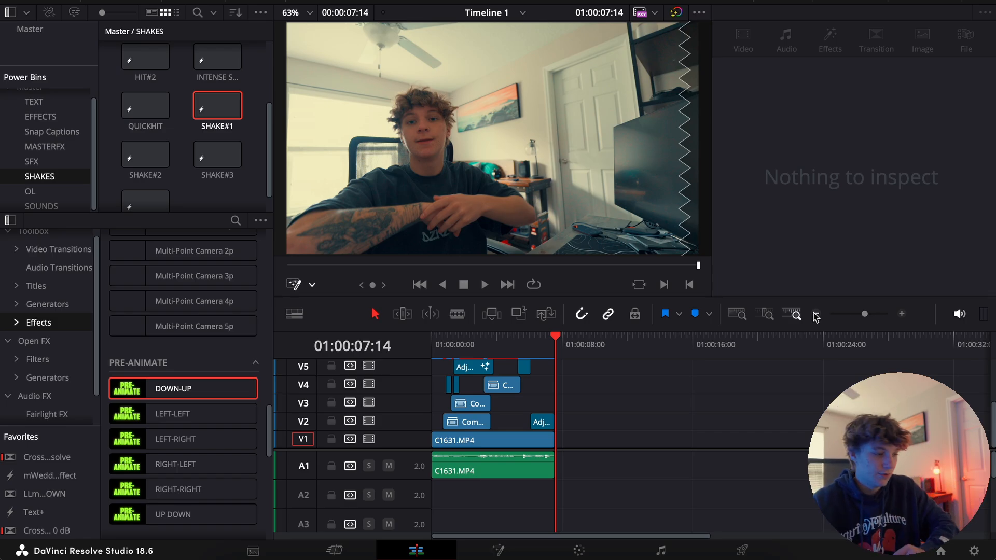
pyautogui.click(175, 162)
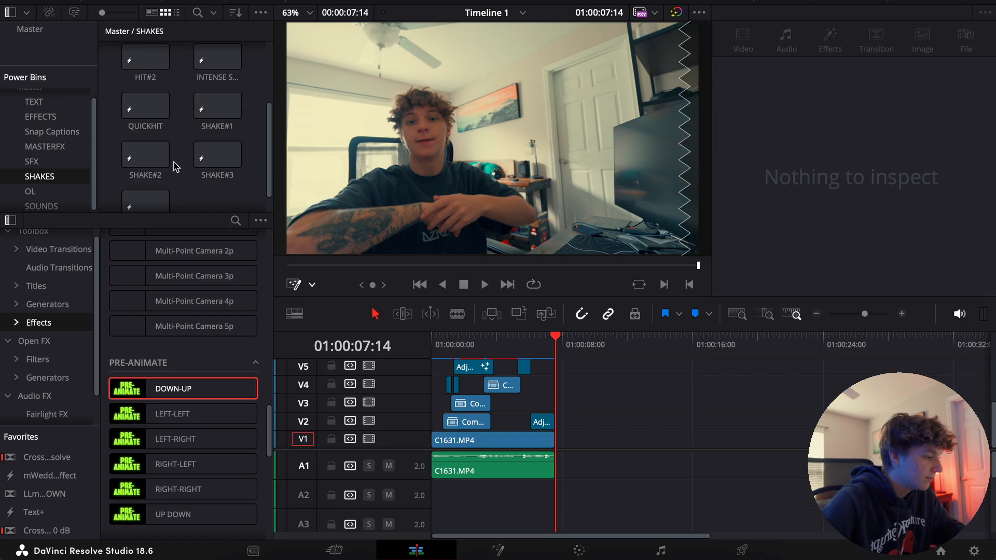
# Place the CAM FLASH sound from the SFX bin on A2 at the start of the V2 compound clip
pyautogui.click(33, 164)
pyautogui.moveTo(384, 452); pyautogui.dragTo(445, 492)
pyautogui.click(447, 344)
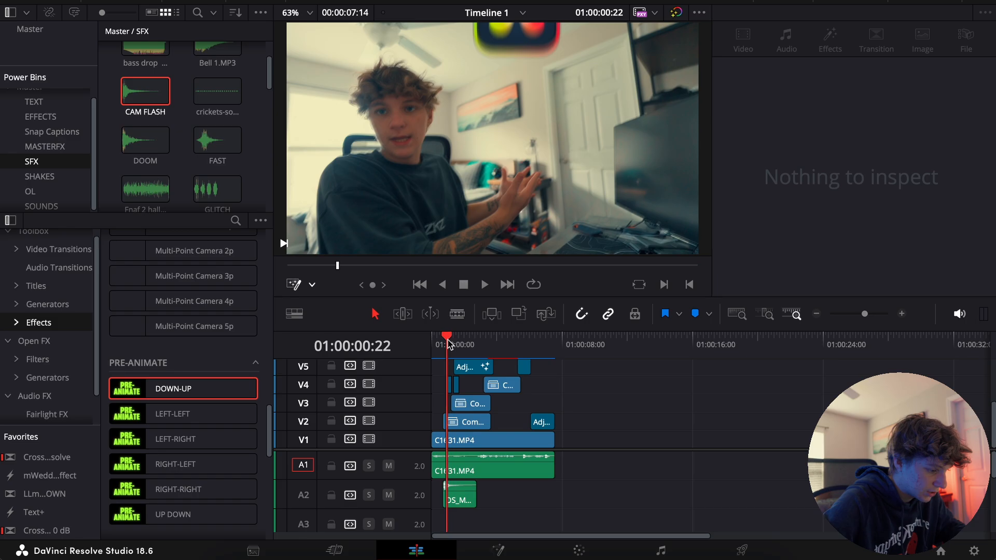
# Change track A2 to mono and set the camera flash clip's volume to -12.80
pyautogui.click(902, 314)
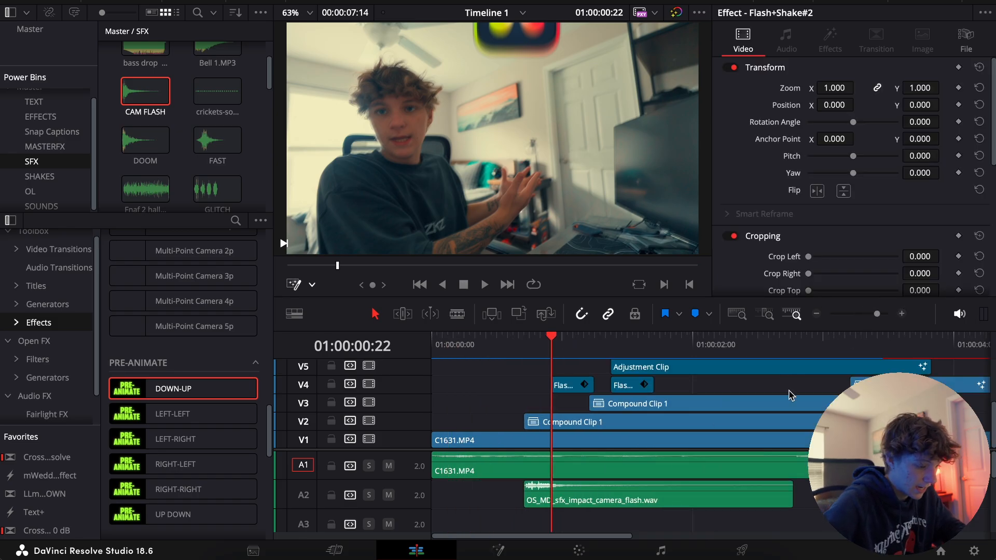
pyautogui.click(606, 485)
pyautogui.rightClick(413, 491)
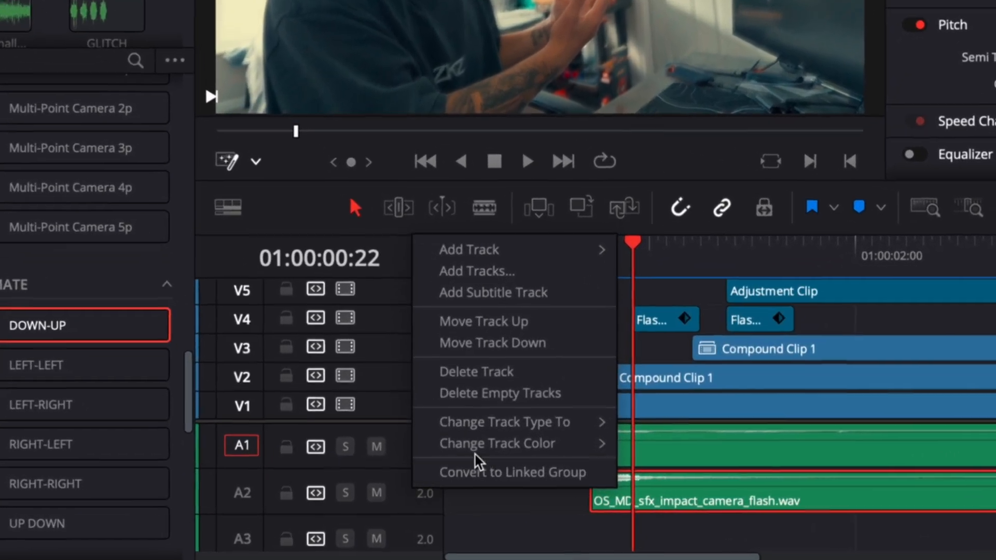
pyautogui.moveTo(519, 450)
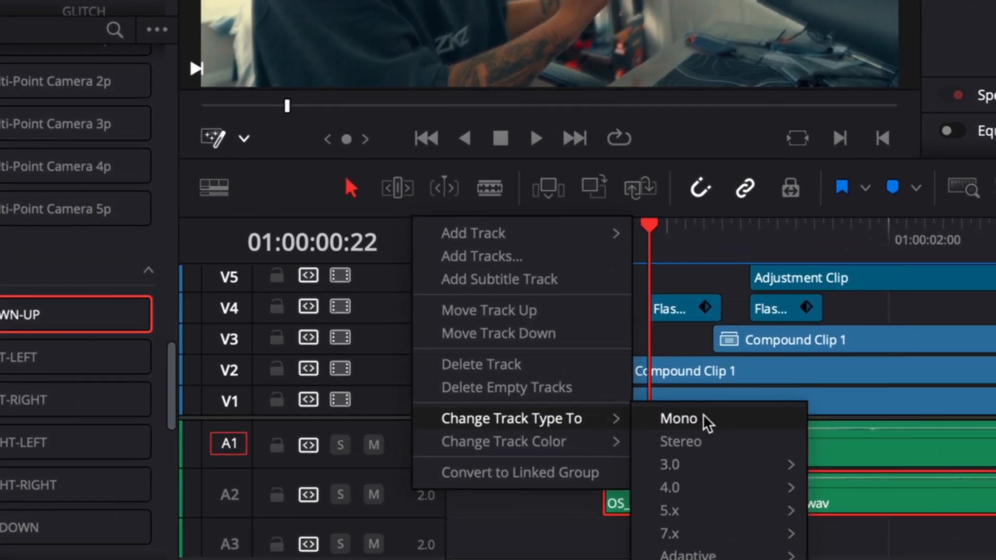
pyautogui.click(705, 420)
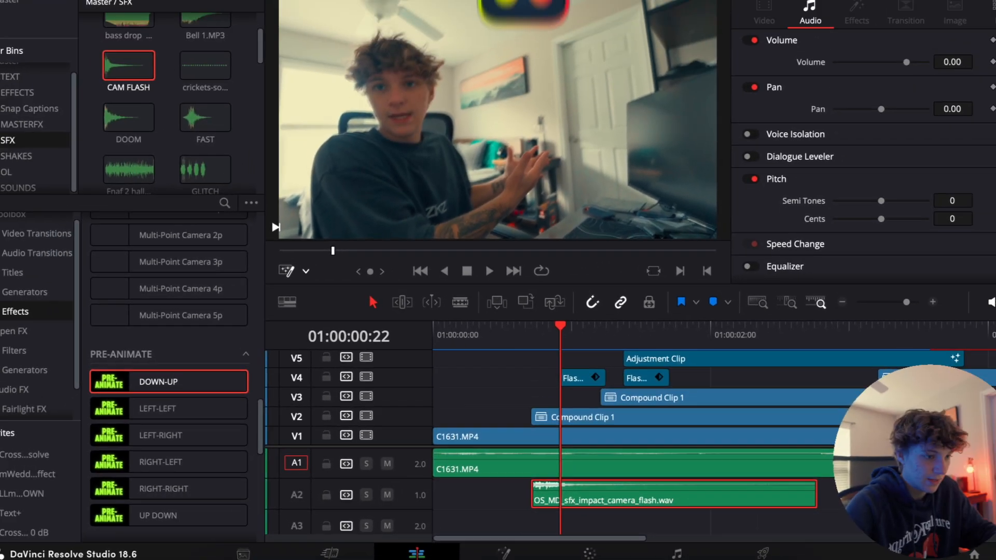
pyautogui.moveTo(958, 62); pyautogui.dragTo(926, 63)
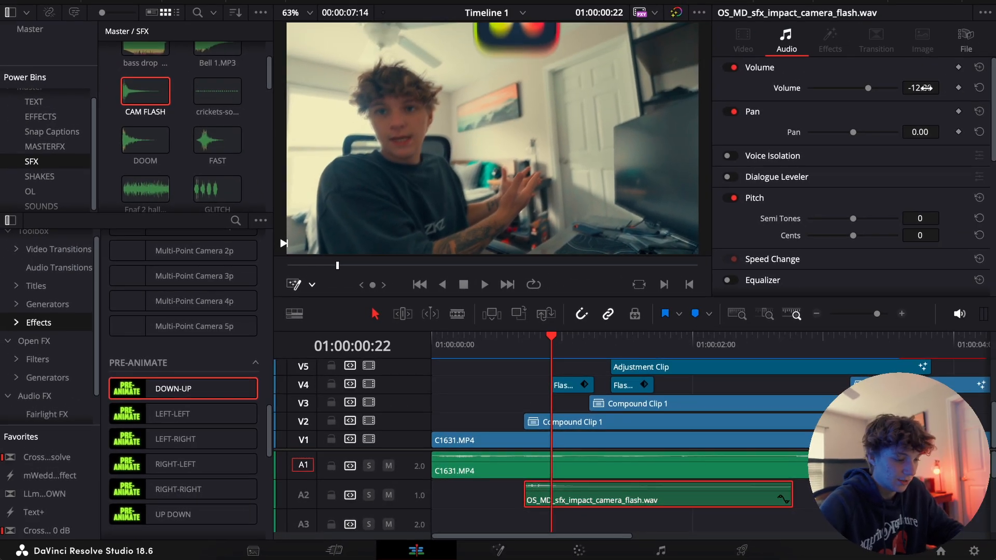
# Move the camera flash sound on A2 to start with the first V4 flash effect at 01:00:00:22 and play it back
pyautogui.moveTo(524, 352); pyautogui.dragTo(511, 347)
pyautogui.press('space')
pyautogui.press('space')
pyautogui.press('space')
pyautogui.moveTo(614, 511); pyautogui.dragTo(635, 511)
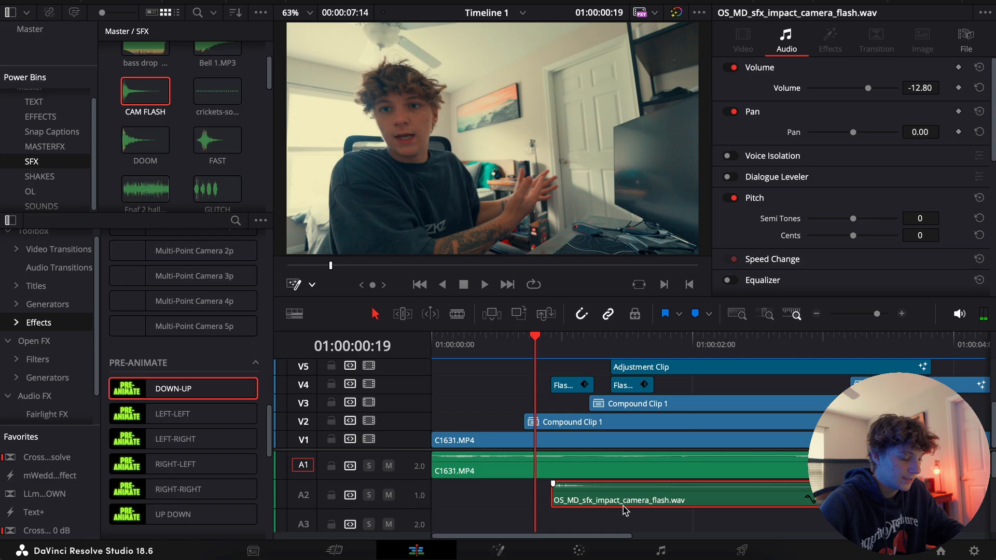
pyautogui.press('space')
pyautogui.press('space')
pyautogui.moveTo(539, 348); pyautogui.dragTo(525, 342)
pyautogui.press('space')
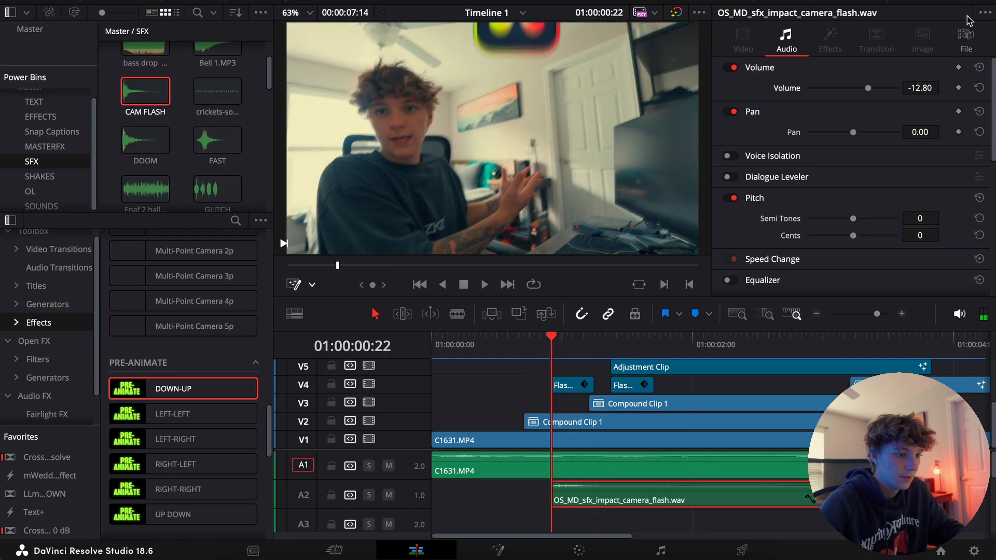
# Copy the camera flash sound to A3 under the second V4 flash, set volume -17.20 and pitch 3 semitones, and play both flashes
pyautogui.moveTo(619, 503); pyautogui.dragTo(678, 525)
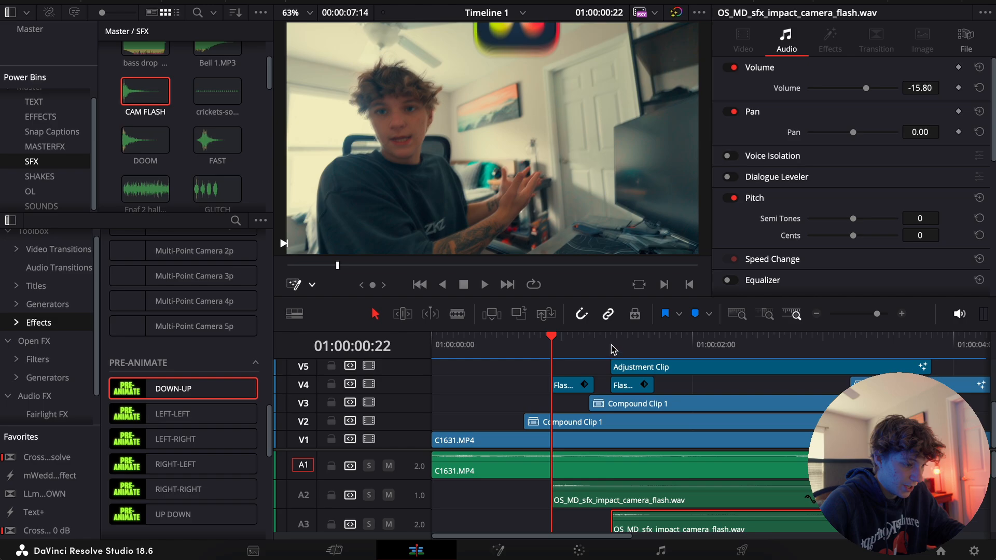
pyautogui.click(612, 347)
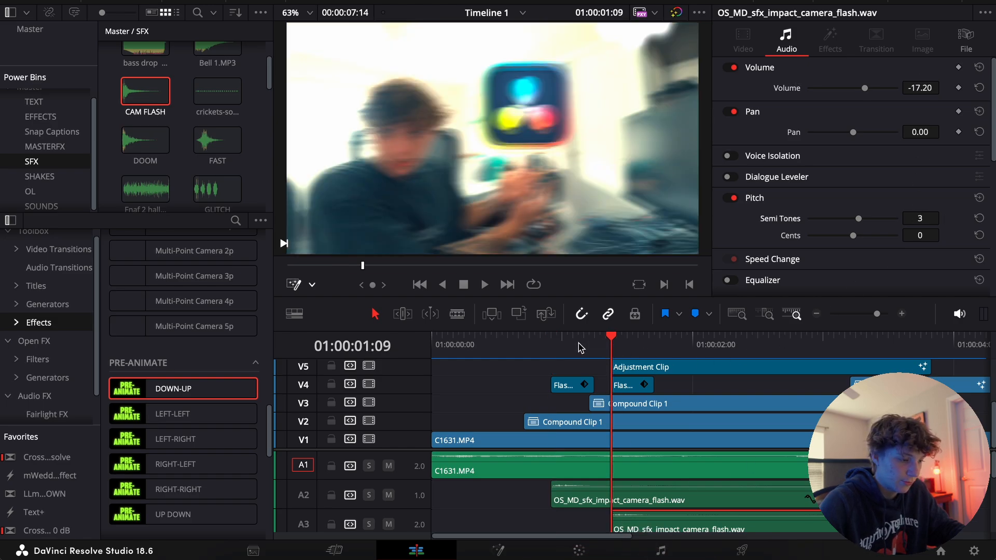
pyautogui.moveTo(566, 346); pyautogui.dragTo(551, 342)
pyautogui.press('space')
pyautogui.click(816, 315)
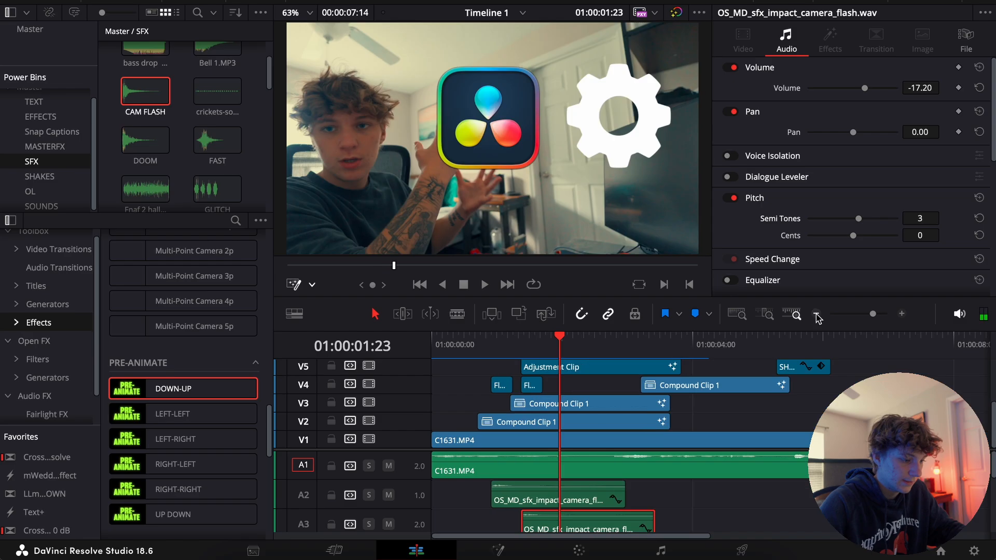
pyautogui.scroll(1, 628, 385)
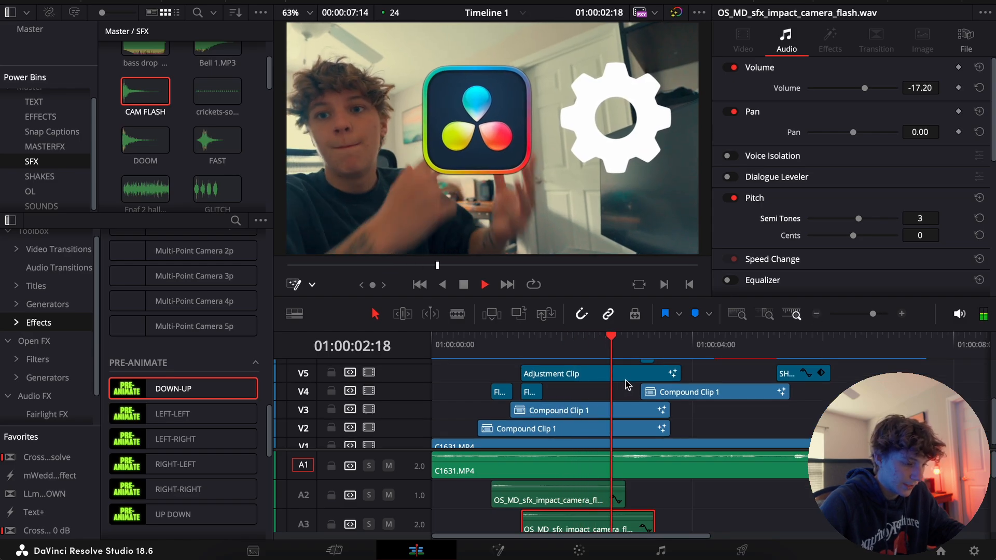
pyautogui.press('space')
pyautogui.moveTo(634, 352); pyautogui.dragTo(492, 344)
pyautogui.press('space')
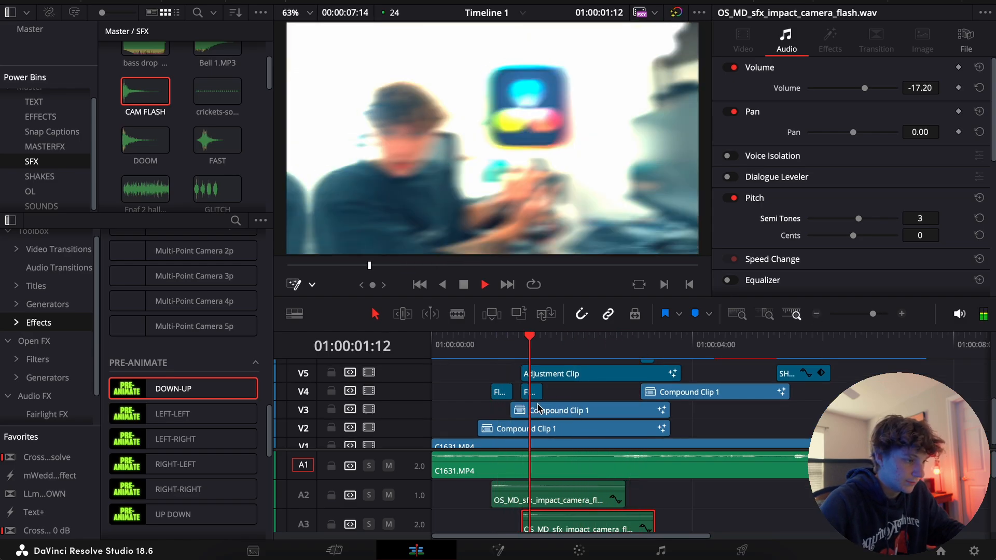
pyautogui.press('space')
# Browse the SFX bin and place the RH-SWOOSH1 sound on A4 below the camera flash clips
pyautogui.scroll(-1, 575, 429)
pyautogui.scroll(-4, 576, 465)
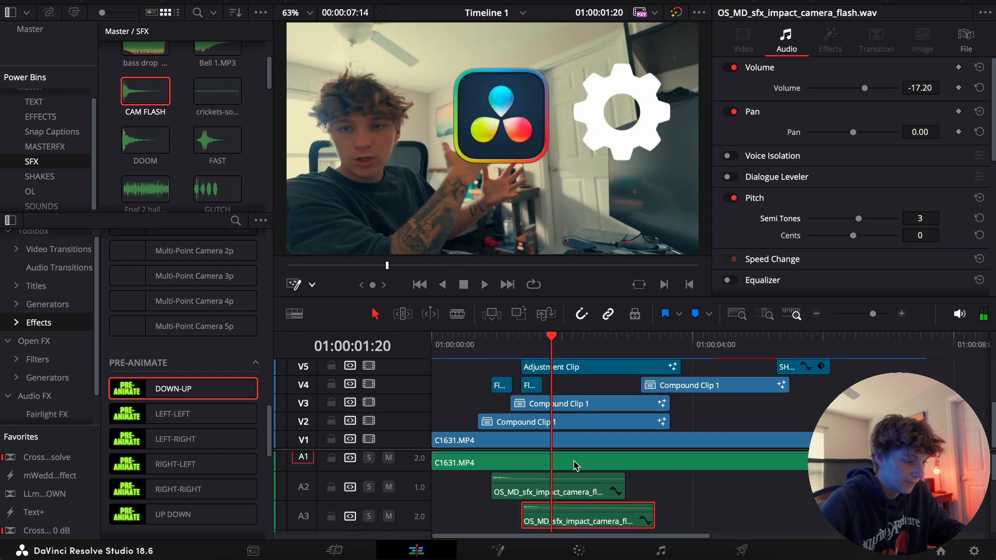
pyautogui.click(171, 154)
pyautogui.scroll(-5, 172, 155)
pyautogui.moveTo(145, 124); pyautogui.dragTo(591, 483)
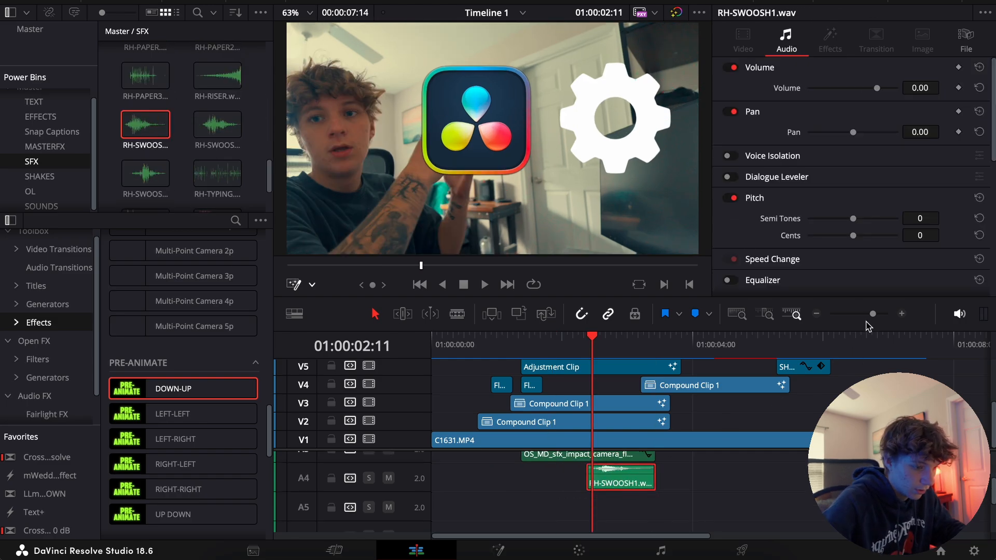
pyautogui.click(901, 314)
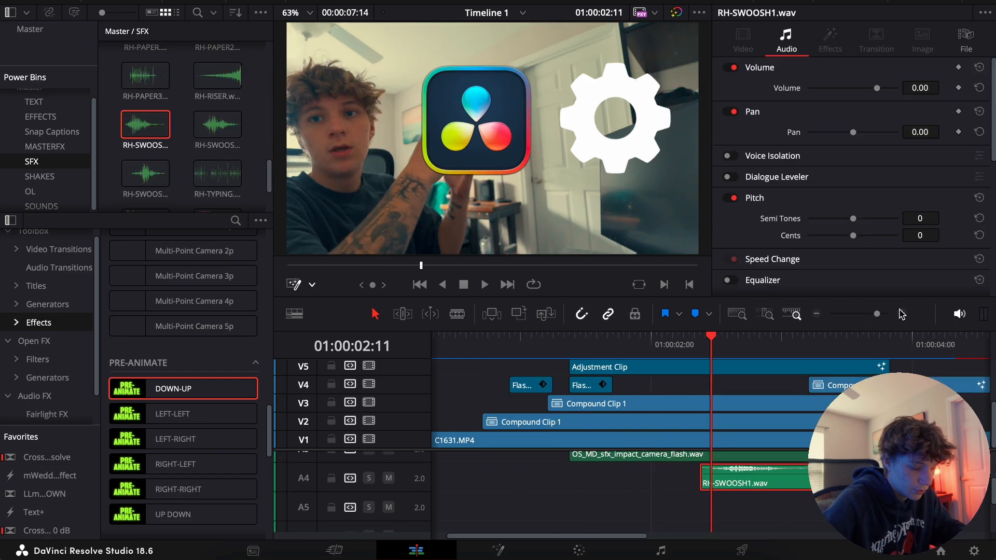
pyautogui.click(901, 314)
# Move the RH-SWOOSH1 clip on A4 earlier so it starts at 01:00:01:19
pyautogui.moveTo(730, 478); pyautogui.dragTo(645, 478)
pyautogui.click(536, 348)
pyautogui.press('Right')
pyautogui.press('Right')
pyautogui.press('Right')
pyautogui.press('Right')
pyautogui.press('Right')
pyautogui.moveTo(604, 478); pyautogui.dragTo(517, 478)
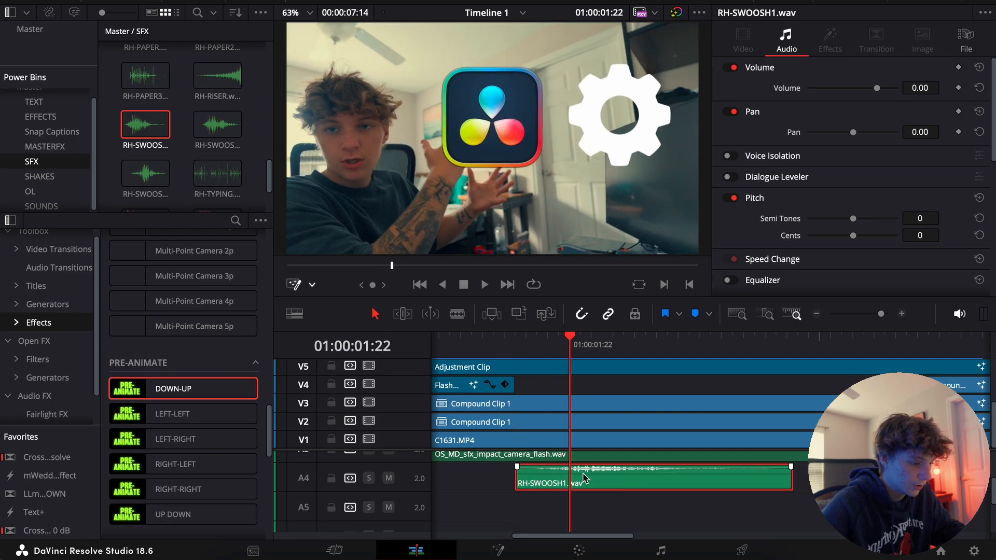
pyautogui.press('Right')
pyautogui.press('Left')
pyautogui.press('Left')
pyautogui.press('Left')
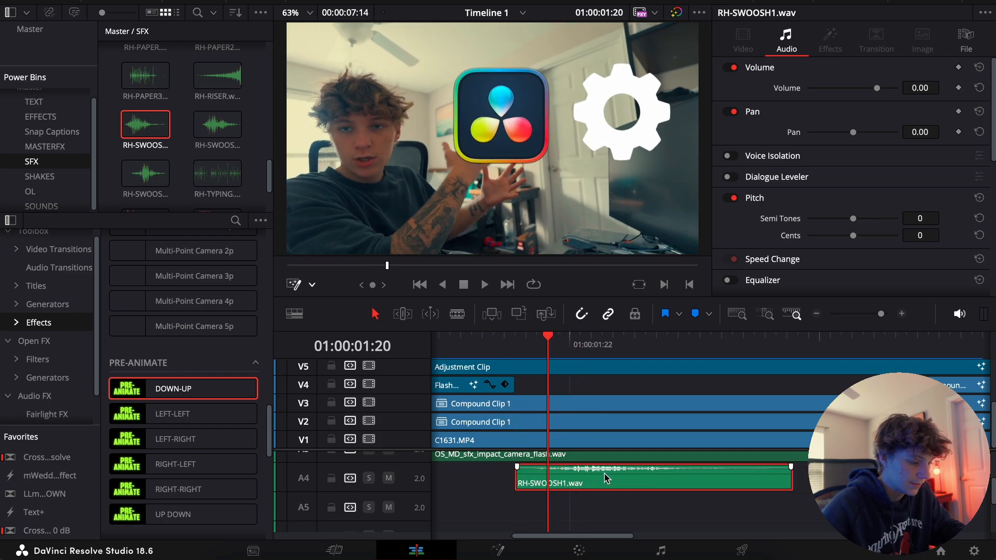
pyautogui.press('Left')
pyautogui.moveTo(631, 477); pyautogui.dragTo(654, 478)
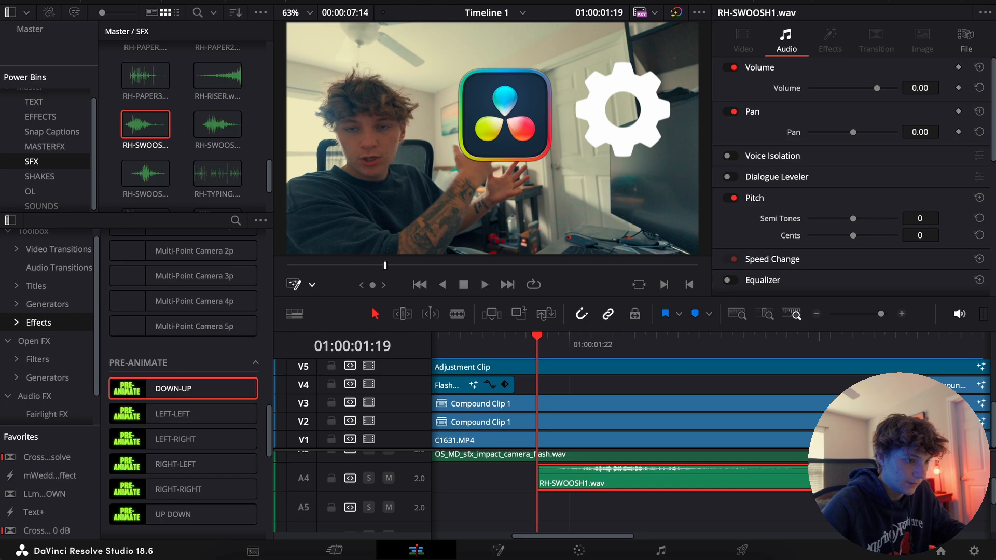
# Set the RH-SWOOSH1 clip's volume to -9.80 and play back the section around it
pyautogui.moveTo(928, 87); pyautogui.dragTo(925, 87)
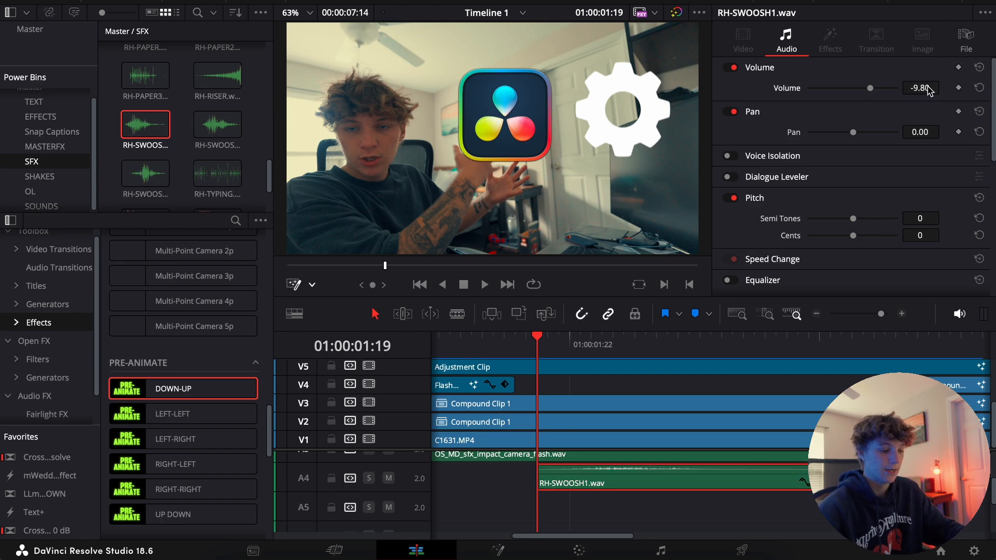
pyautogui.click(484, 353)
pyautogui.click(816, 314)
pyautogui.click(816, 314)
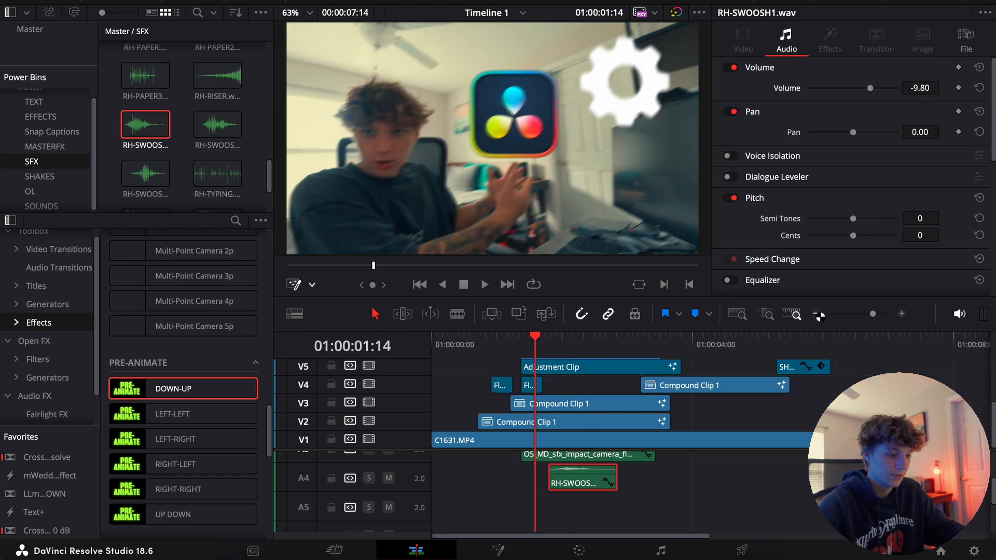
pyautogui.press('space')
# Change track A4 to mono, set the RH-SWOOSH1 clip's volume to -17.20 and play it back
pyautogui.press('space')
pyautogui.click(559, 343)
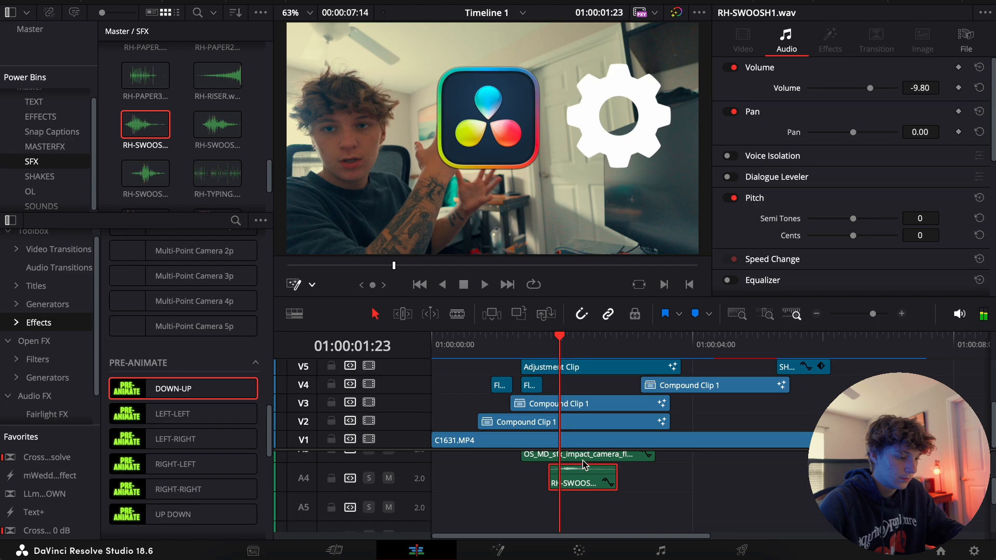
pyautogui.rightClick(428, 486)
pyautogui.moveTo(511, 439)
pyautogui.click(600, 439)
pyautogui.press('space')
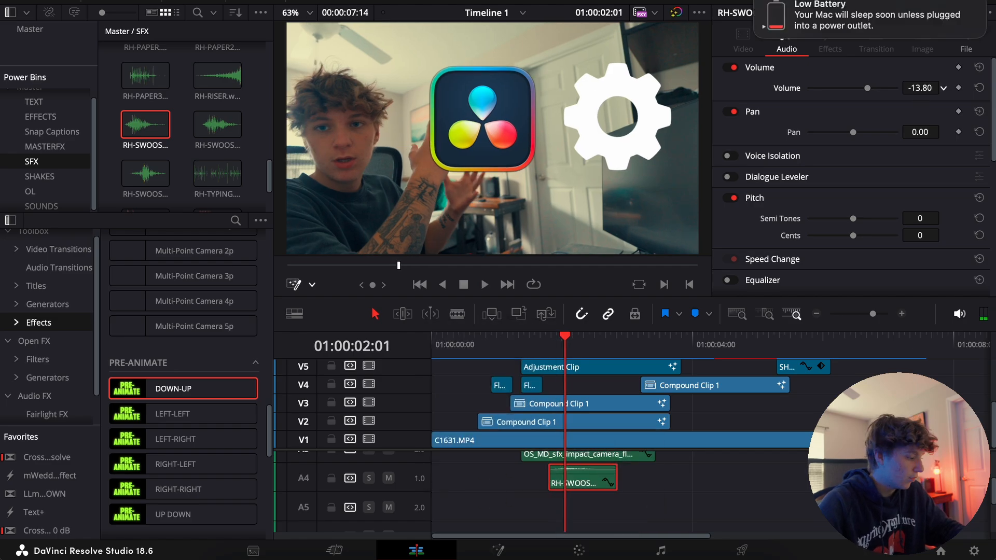
pyautogui.click(542, 345)
pyautogui.press('space')
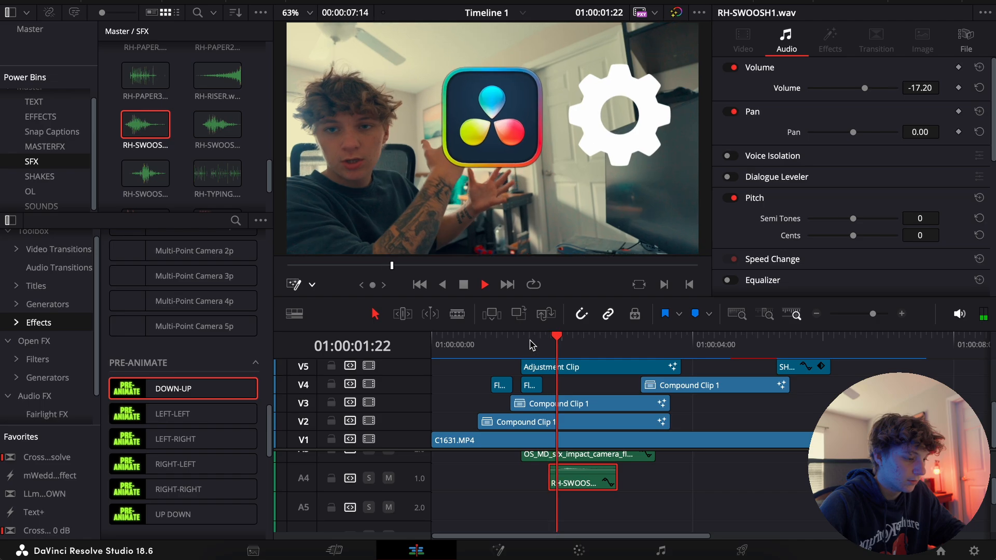
pyautogui.press('space')
pyautogui.click(556, 345)
pyautogui.press('space')
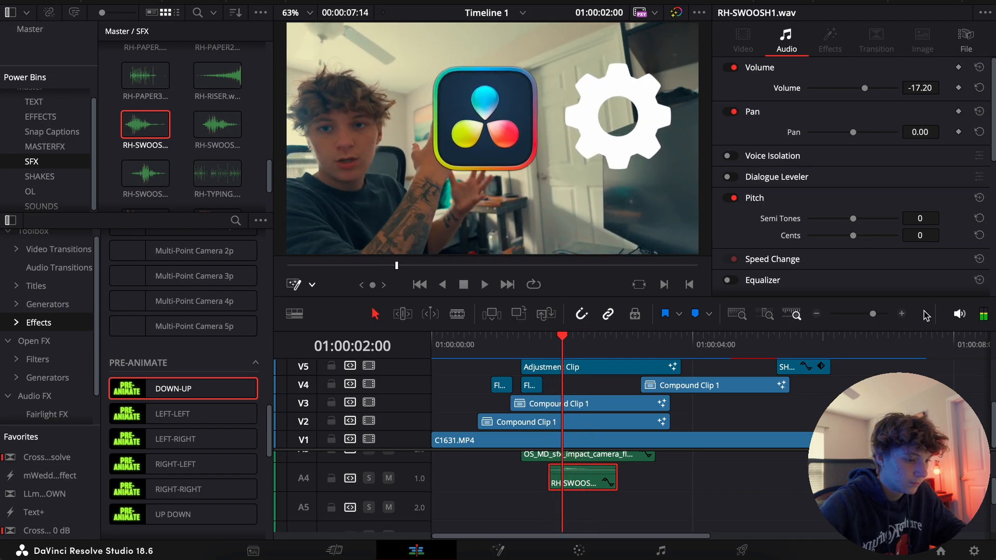
# Shift the RH-SWOOSH1 clip on A4 two frames earlier to start at 01:00:01:17 and play it back
pyautogui.click(901, 314)
pyautogui.click(665, 336)
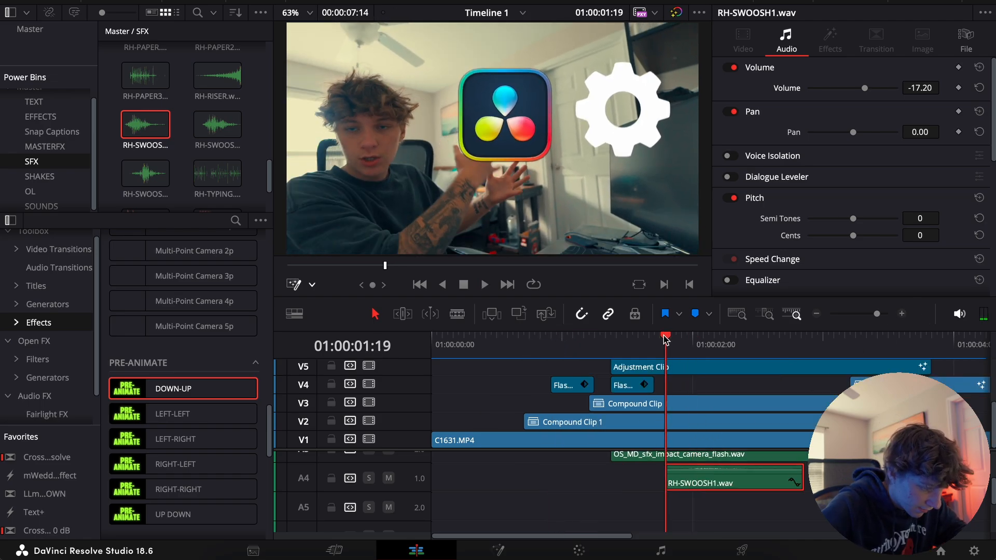
pyautogui.press('Left')
pyautogui.press('Left')
pyautogui.press('Left')
pyautogui.press('Right')
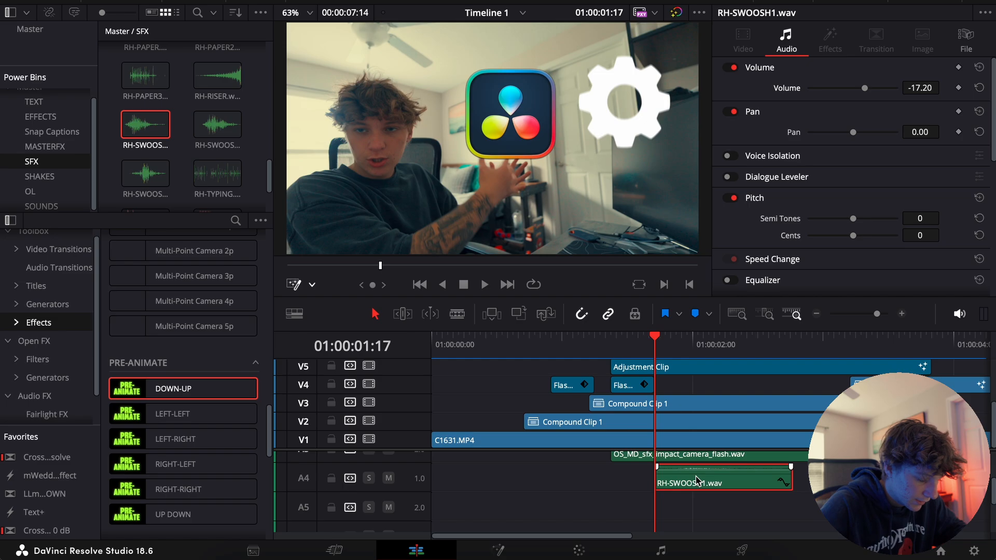
pyautogui.press('space')
pyautogui.click(816, 314)
pyautogui.click(817, 314)
pyautogui.press('space')
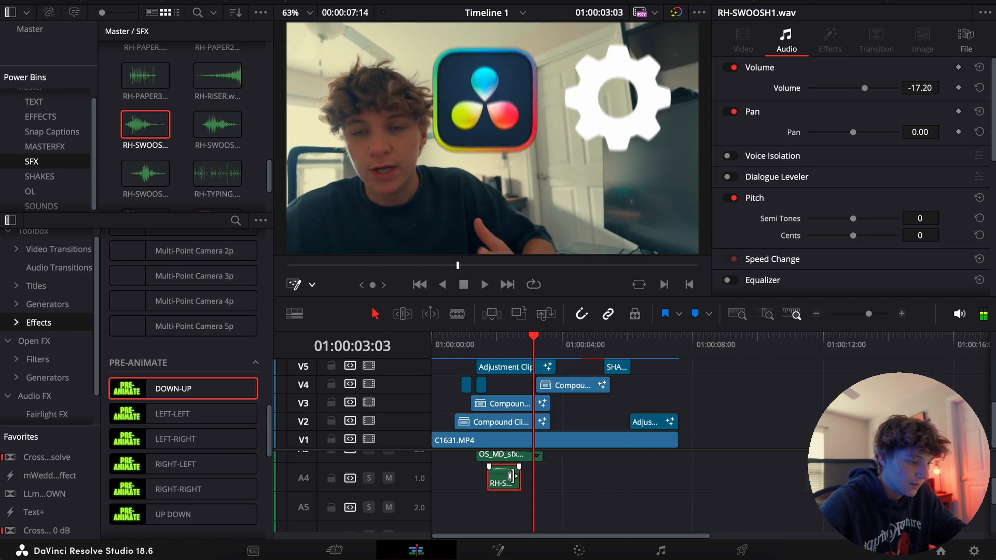
# Copy the RH-SWOOSH1 clip to A5 under the end of the V2 and V3 compound clips and play it back
pyautogui.moveTo(517, 486); pyautogui.dragTo(539, 508)
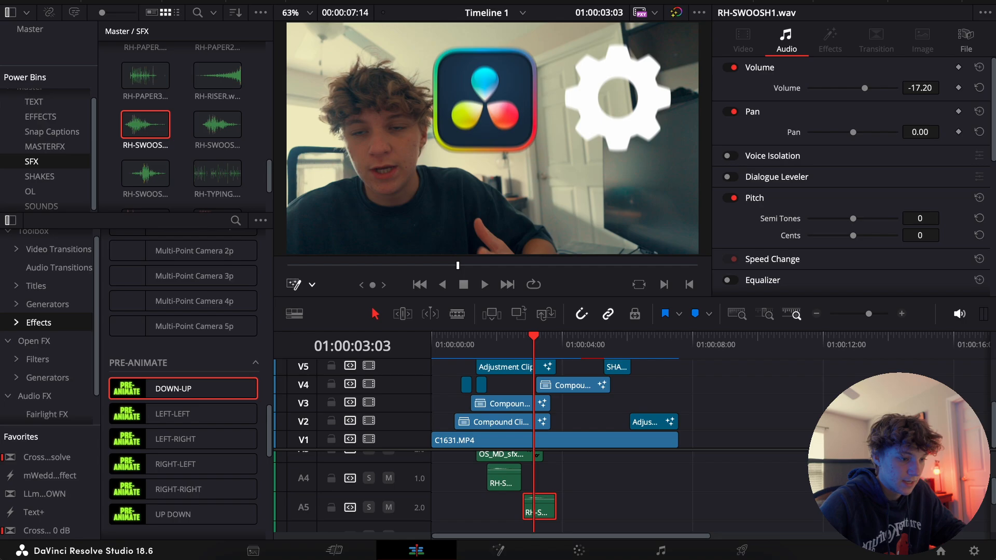
pyautogui.click(524, 349)
pyautogui.press('space')
pyautogui.press('space')
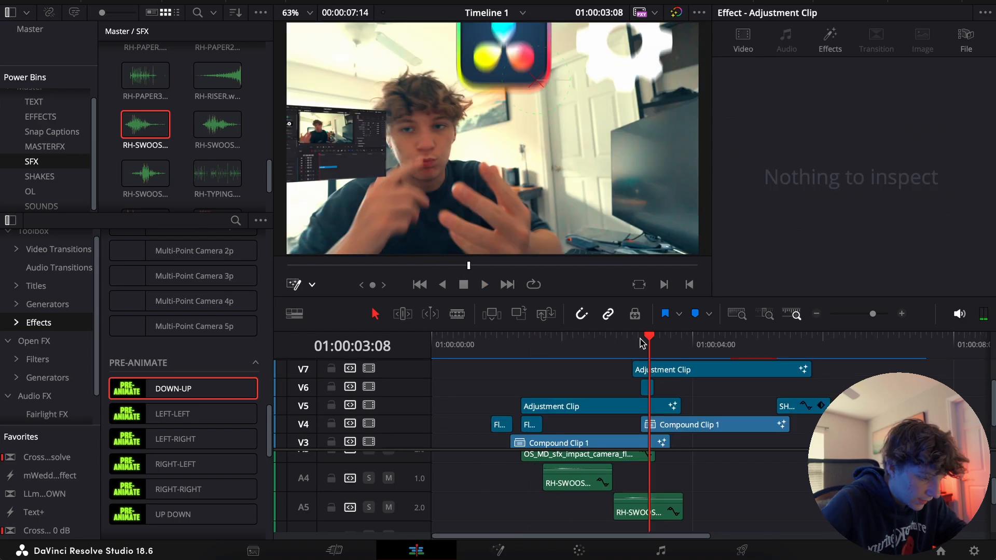
# Place the RH-CAM-SHOOT sound on A6 just before the V6 flash effect at 01:00:03:05
pyautogui.click(642, 343)
pyautogui.scroll(-3, 678, 471)
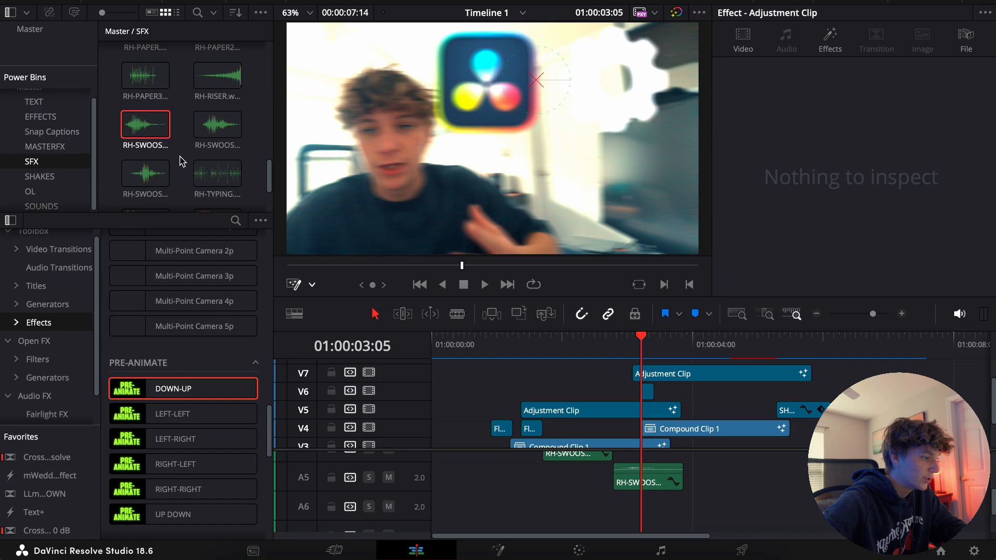
pyautogui.scroll(5, 181, 161)
pyautogui.scroll(1, 176, 146)
pyautogui.moveTo(618, 463); pyautogui.dragTo(659, 511)
pyautogui.click(901, 313)
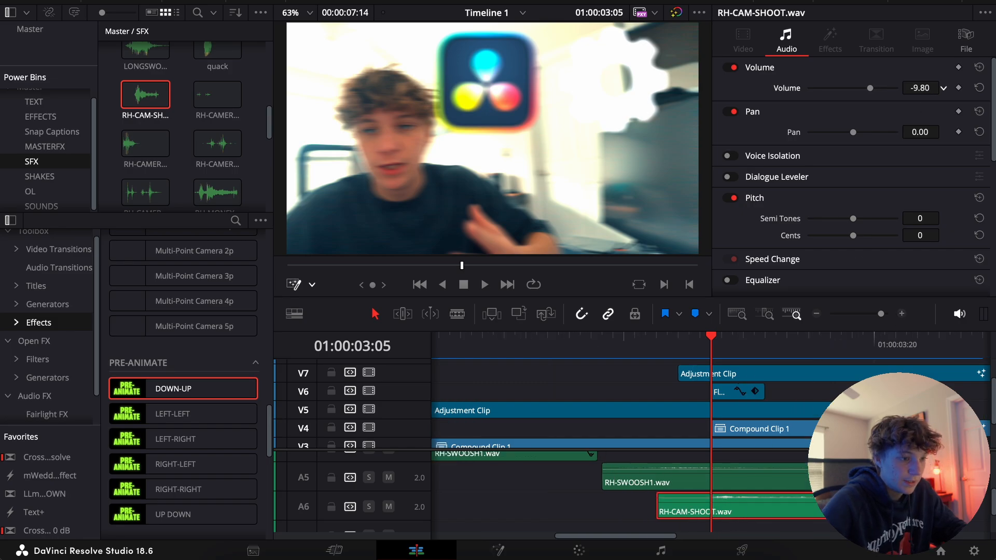
# Set the RH-CAM-SHOOT clip's volume to -10.60 and pitch to -1 semitone, and play it back
pyautogui.moveTo(924, 89); pyautogui.dragTo(920, 89)
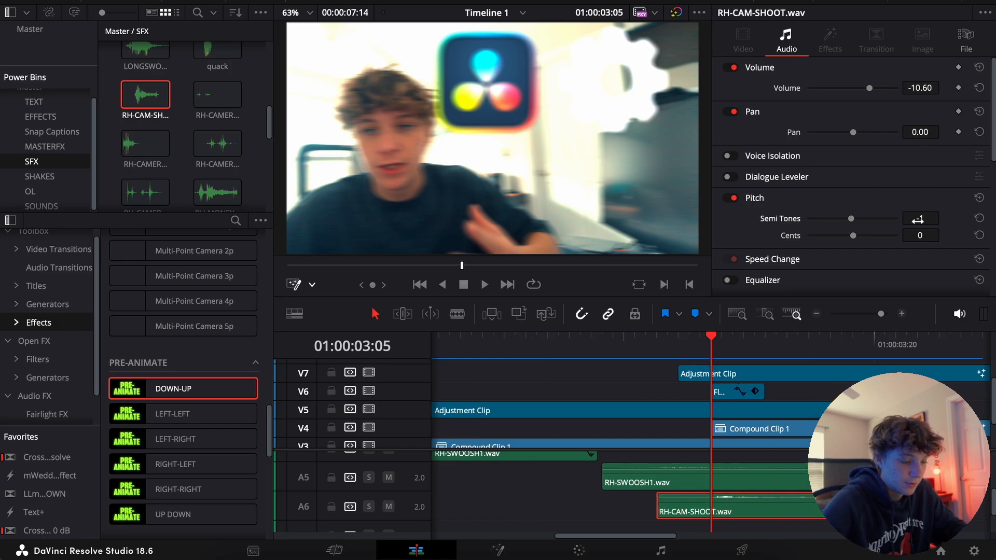
pyautogui.moveTo(604, 345); pyautogui.dragTo(595, 345)
pyautogui.press('space')
pyautogui.click(817, 314)
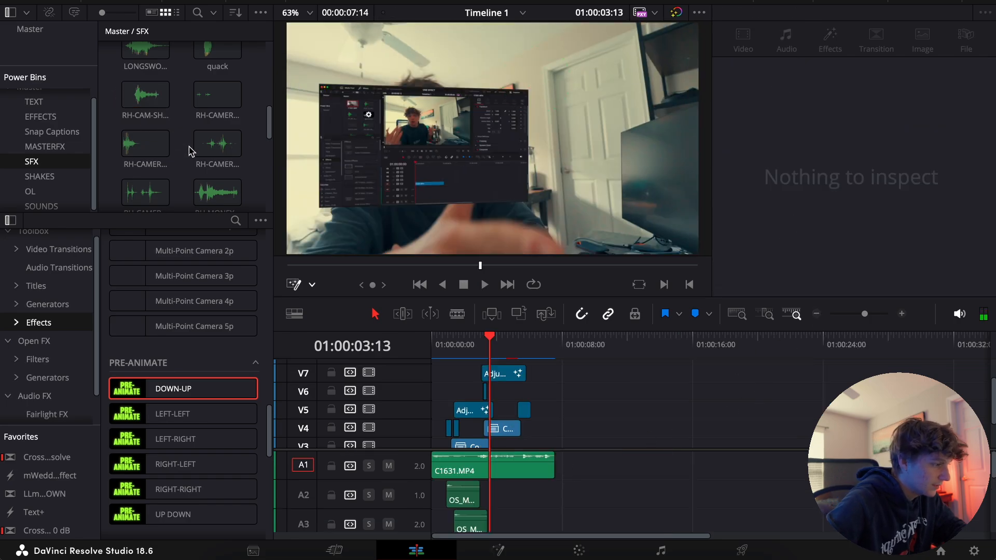
# Place the RH-SWOOSH3 sound on A2 to start at 01:00:03:05 with the V4 compound clip, and play it back
pyautogui.scroll(10, 189, 151)
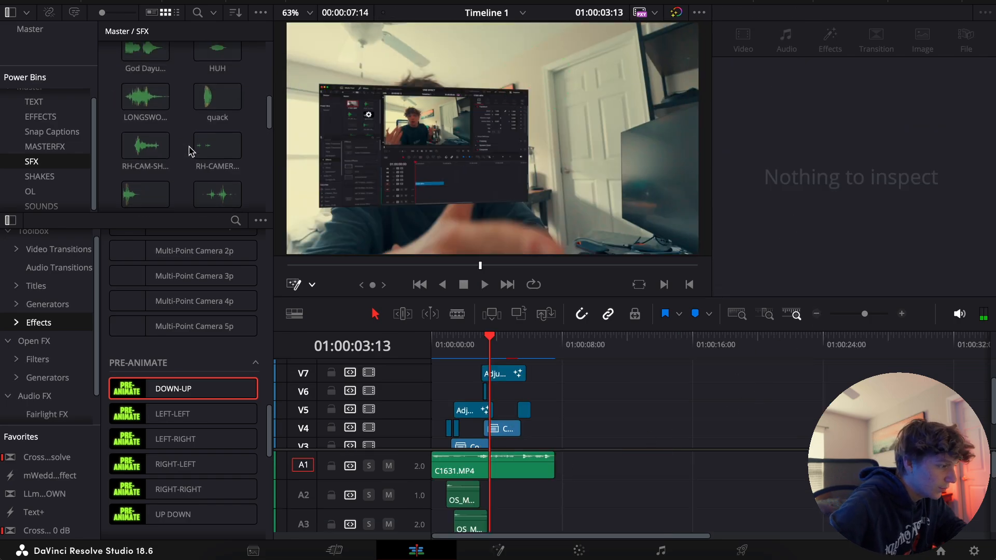
pyautogui.scroll(-5, 189, 151)
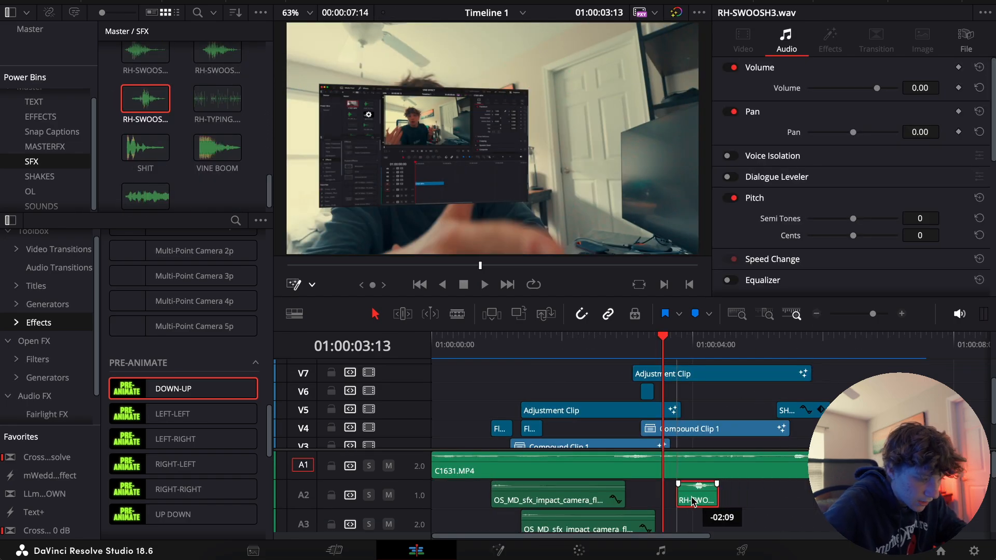
pyautogui.moveTo(721, 498); pyautogui.dragTo(757, 498)
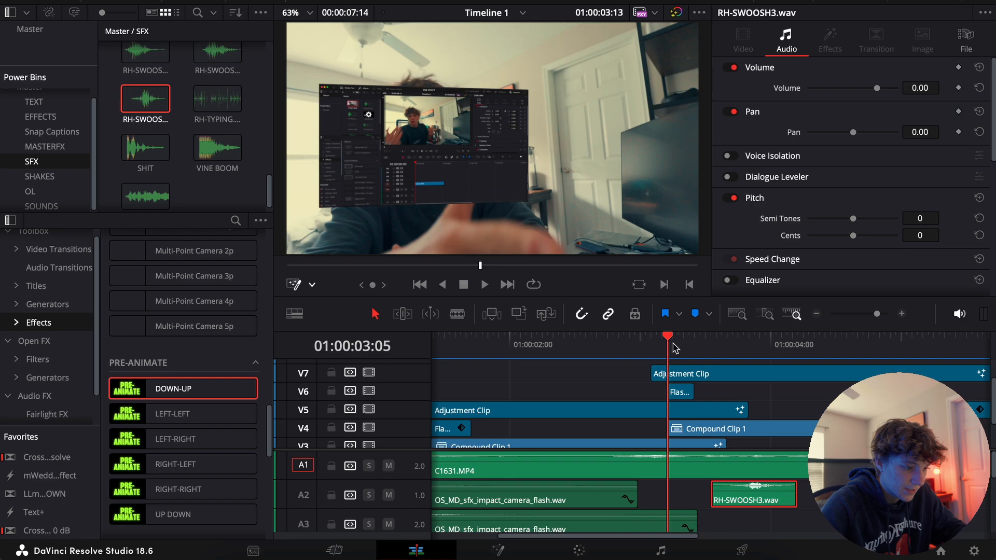
pyautogui.press('Right')
pyautogui.press('Right')
pyautogui.press('Right')
pyautogui.press('Right')
pyautogui.press('Right')
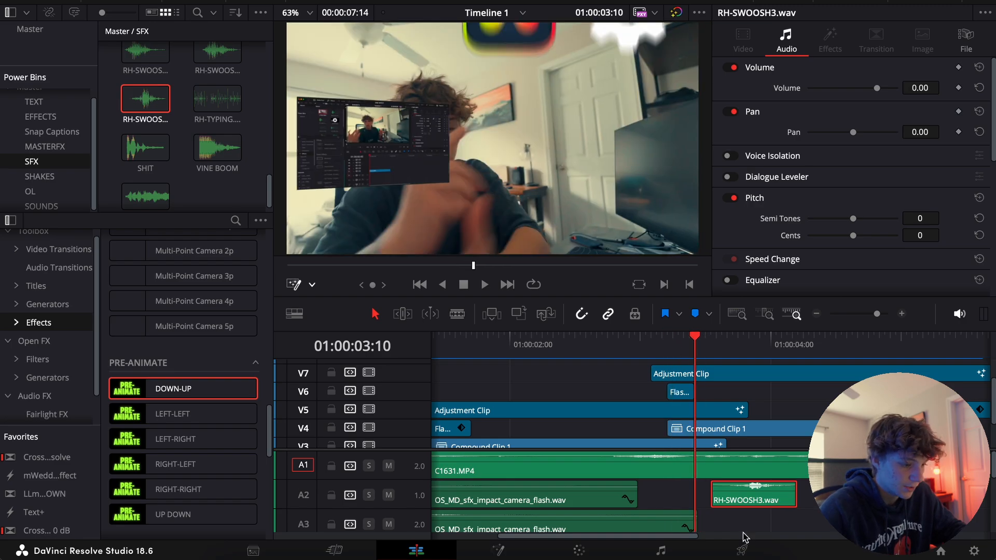
pyautogui.moveTo(750, 501); pyautogui.dragTo(707, 507)
pyautogui.press('space')
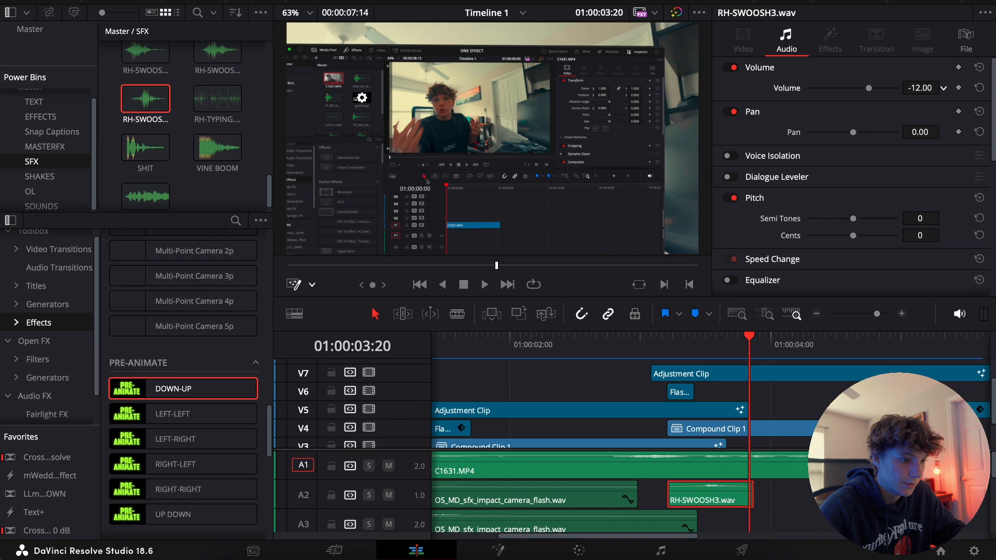
# Set the RH-SWOOSH3 clip's volume to -16.80 and play back the section around it
pyautogui.moveTo(943, 88); pyautogui.dragTo(930, 85)
pyautogui.click(669, 344)
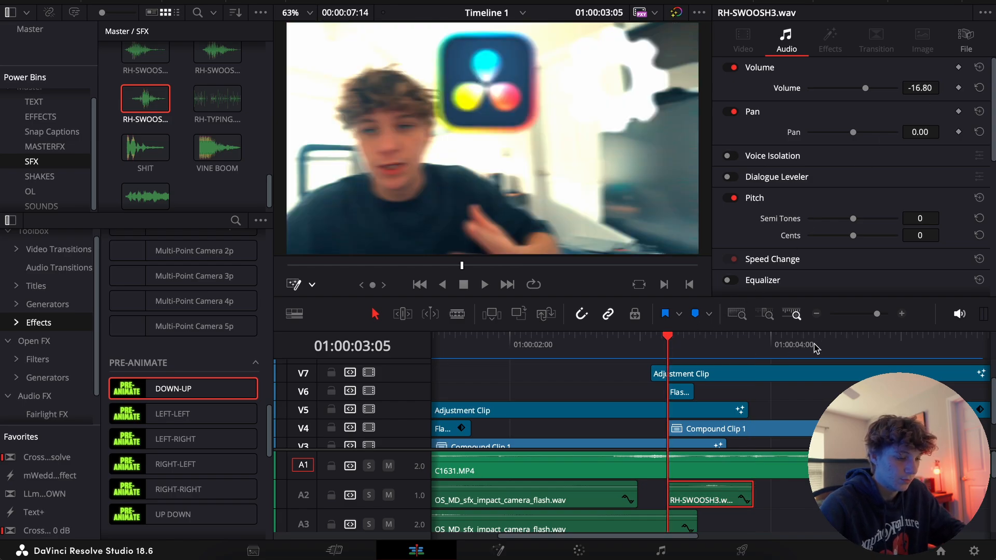
pyautogui.click(816, 314)
pyautogui.click(815, 314)
pyautogui.click(551, 351)
pyautogui.press('space')
pyautogui.press('space')
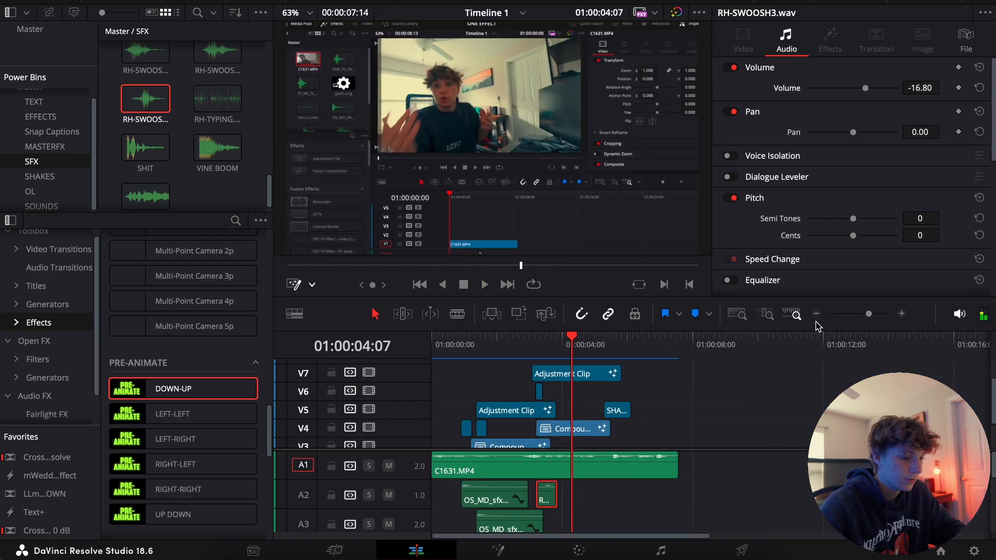
pyautogui.click(816, 314)
pyautogui.press('space')
# Review the finished edit by playing the timeline from the start with all its effects and sounds
pyautogui.click(539, 423)
pyautogui.scroll(-2, 541, 423)
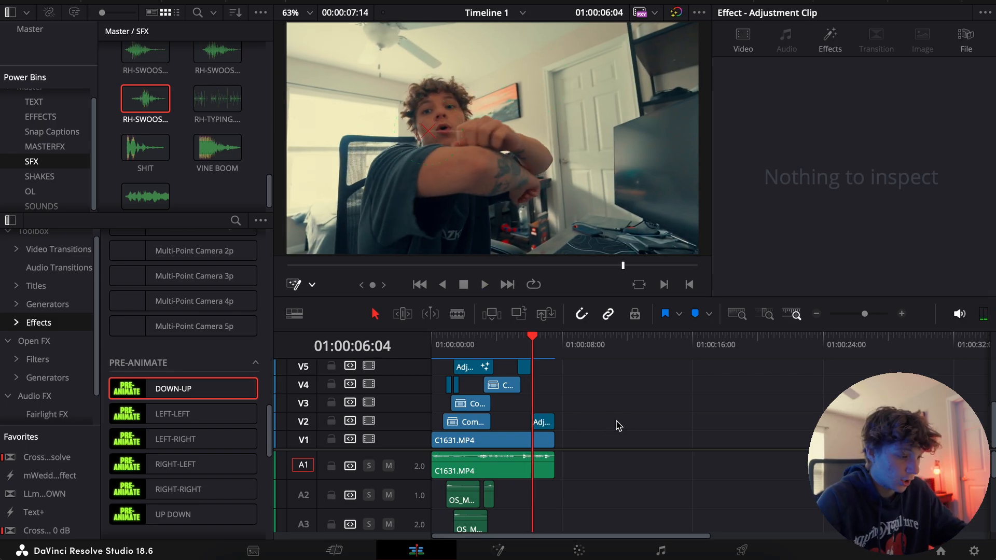
pyautogui.press('Home')
pyautogui.scroll(-2, 571, 498)
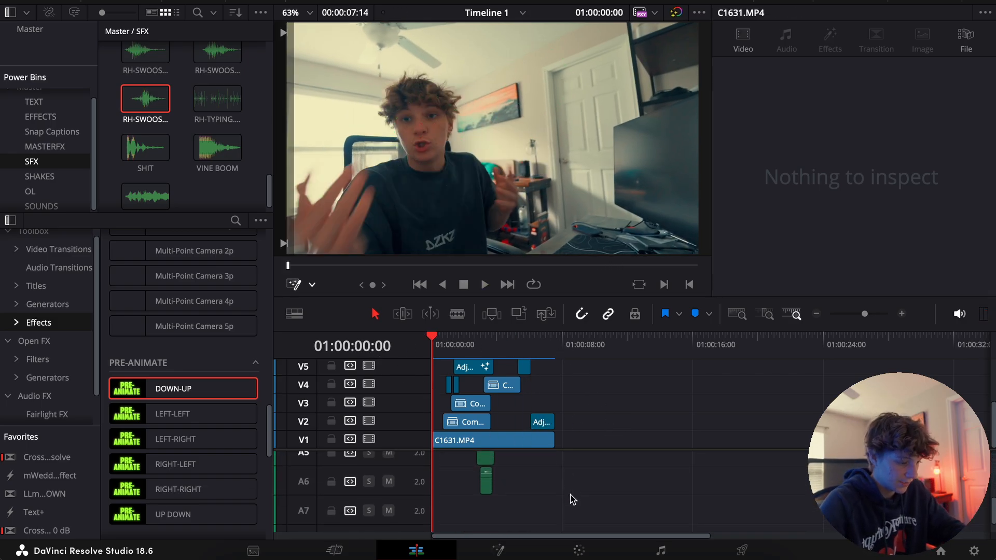
pyautogui.scroll(2, 572, 500)
pyautogui.press('space')
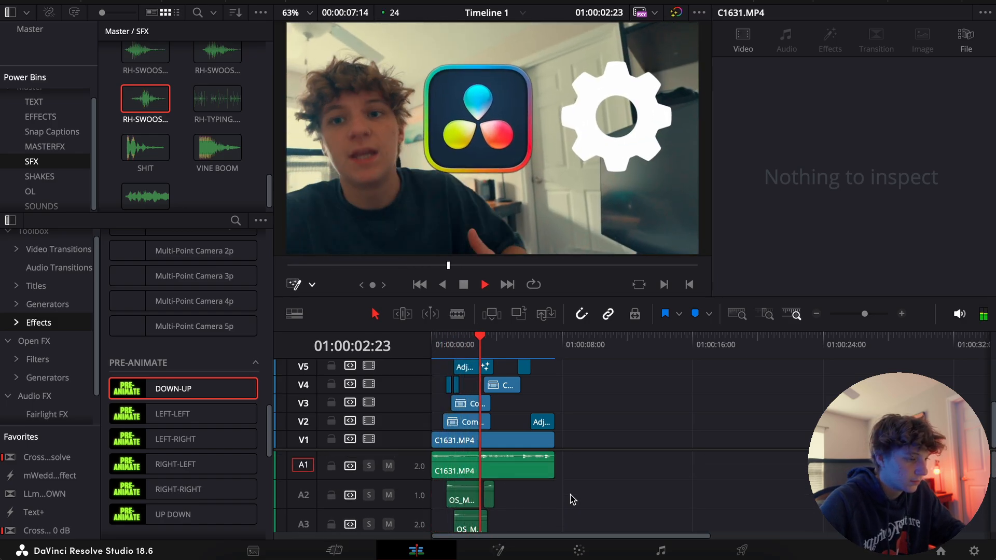
pyautogui.click(816, 314)
pyautogui.press('space')
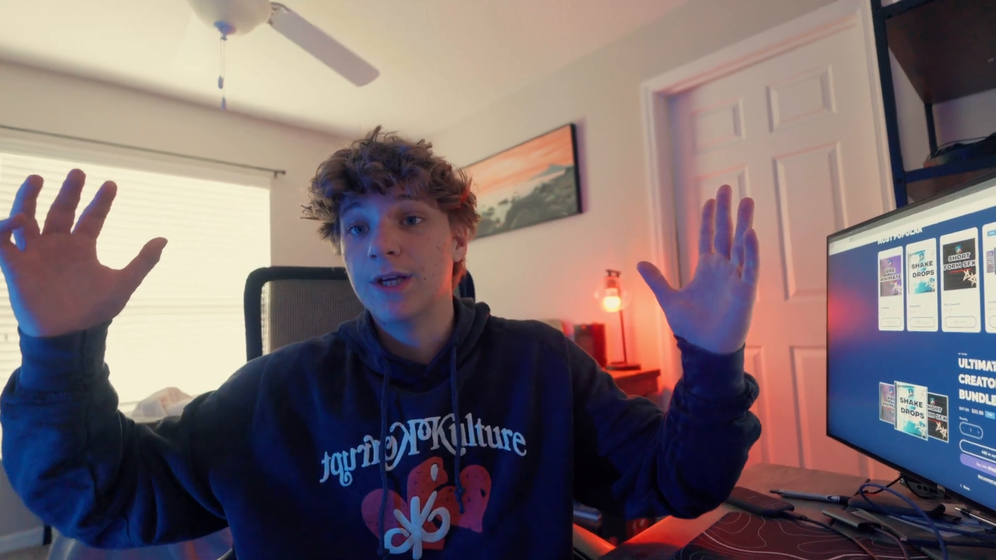